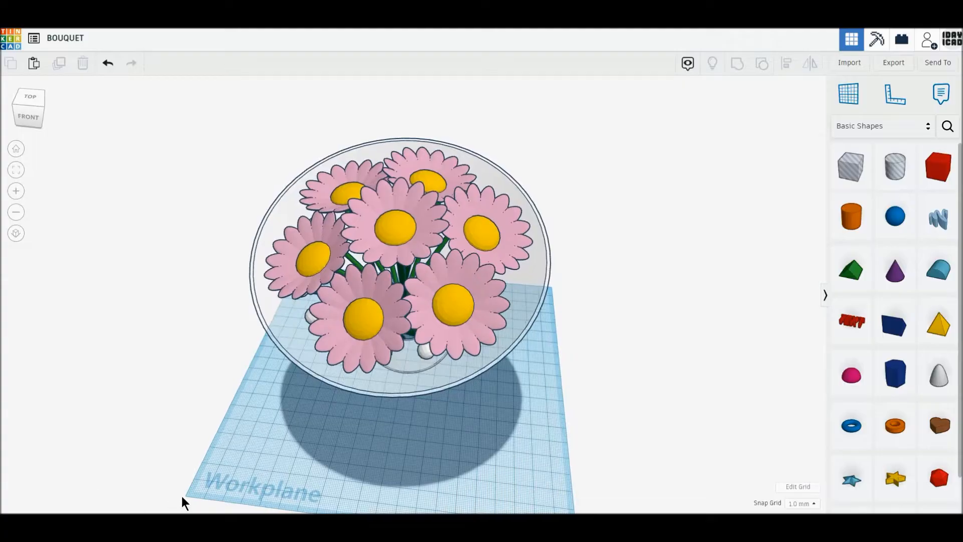
{"action": "right_click_drag", "start_coordinate": [234, 497], "coordinate": [314, 462]}
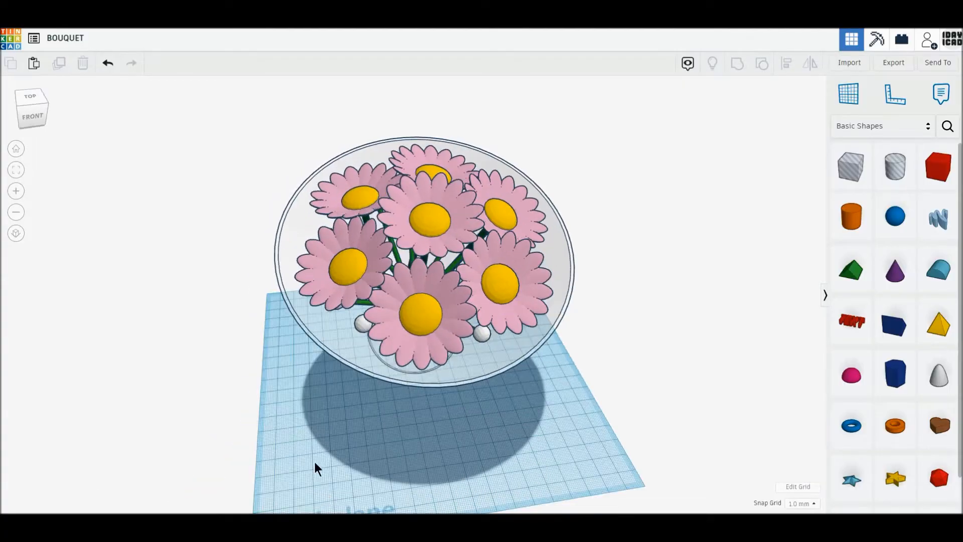
{"action": "left_click", "coordinate": [15, 149]}
{"action": "right_click_drag", "start_coordinate": [168, 277], "coordinate": [191, 376]}
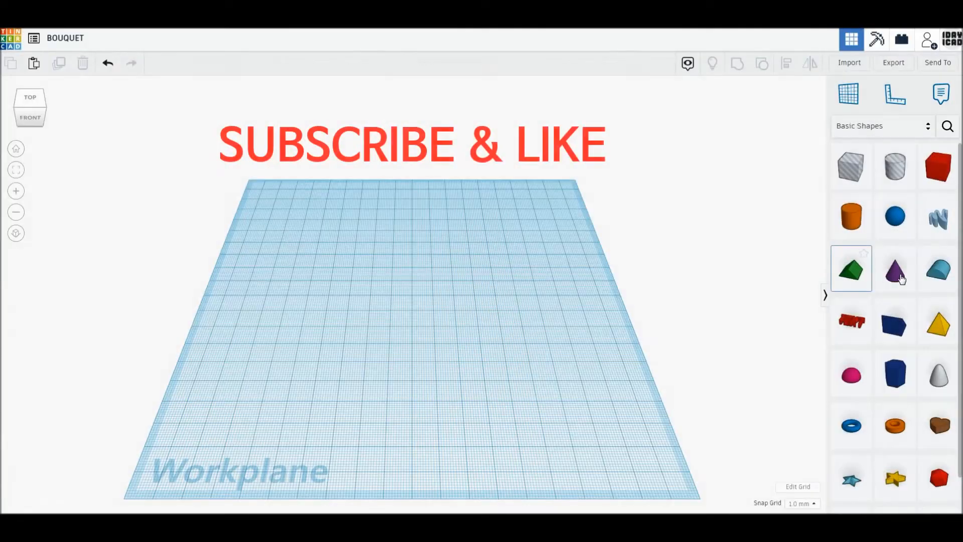
- Add a cone 30 mm long, wide and high with 64 sides on the left part of the workplane
{"action": "left_click_drag", "start_coordinate": [902, 279], "coordinate": [380, 336]}
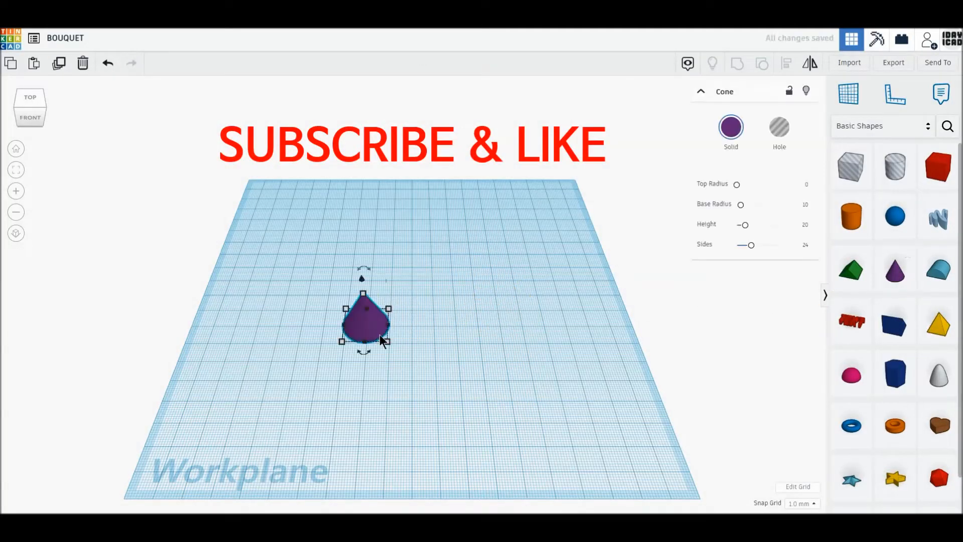
{"action": "left_click", "coordinate": [361, 381]}
{"action": "type", "text": "30"}
{"action": "key", "text": "Return"}
{"action": "left_click", "coordinate": [460, 324]}
{"action": "type", "text": "30"}
{"action": "key", "text": "Return"}
{"action": "left_click", "coordinate": [374, 302]}
{"action": "left_click", "coordinate": [426, 319]}
{"action": "type", "text": "30"}
{"action": "key", "text": "Return"}
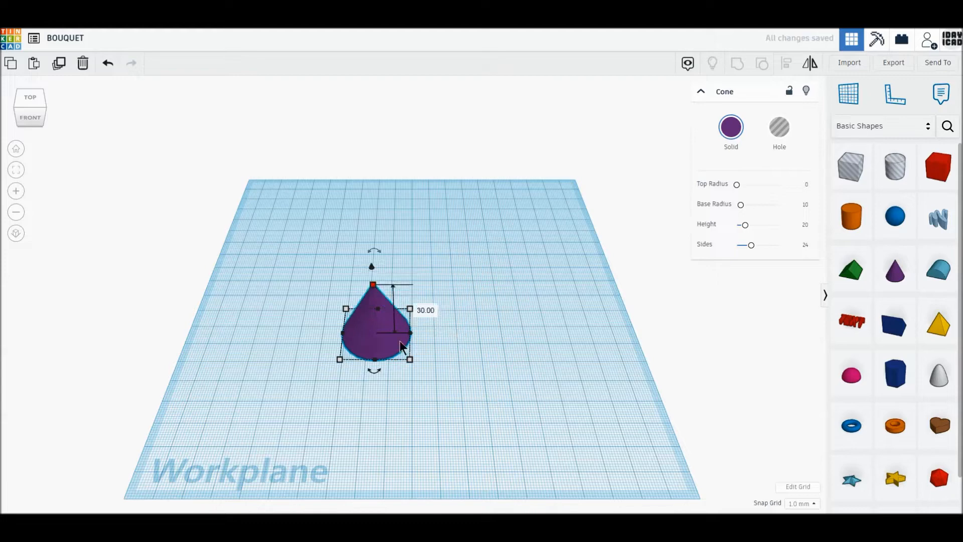
{"action": "left_click_drag", "start_coordinate": [387, 348], "coordinate": [290, 332]}
{"action": "left_click_drag", "start_coordinate": [751, 245], "coordinate": [818, 252]}
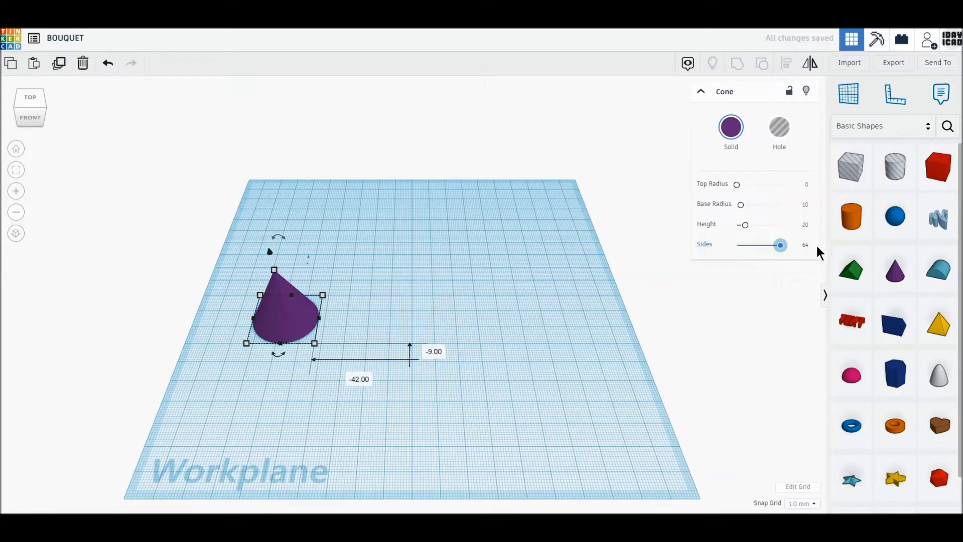
- Duplicate the cone, place the copy to its right and size it to 100 × 100 × 100 mm
{"action": "left_click", "coordinate": [61, 64]}
{"action": "left_click_drag", "start_coordinate": [280, 329], "coordinate": [436, 338]}
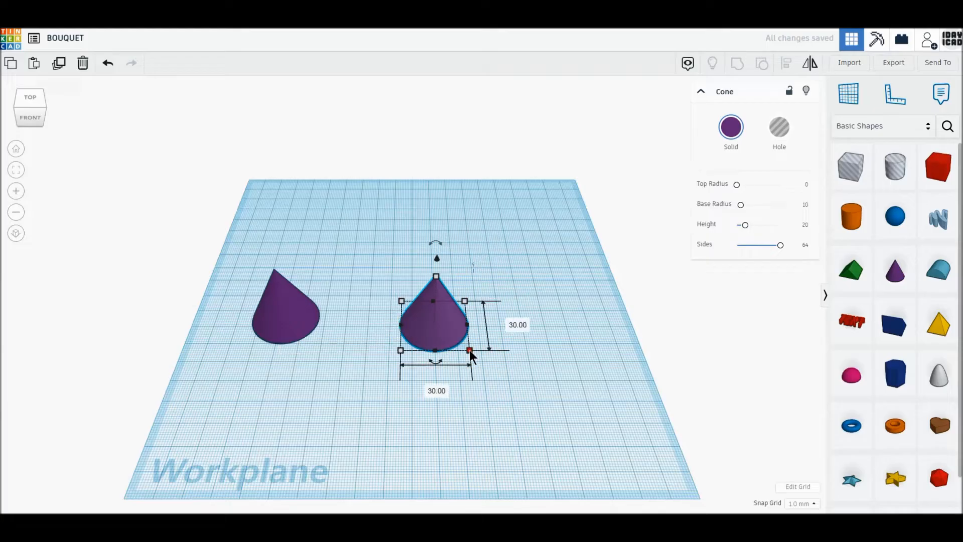
{"action": "type", "text": "100"}
{"action": "key", "text": "Tab"}
{"action": "type", "text": "100"}
{"action": "key", "text": "Return"}
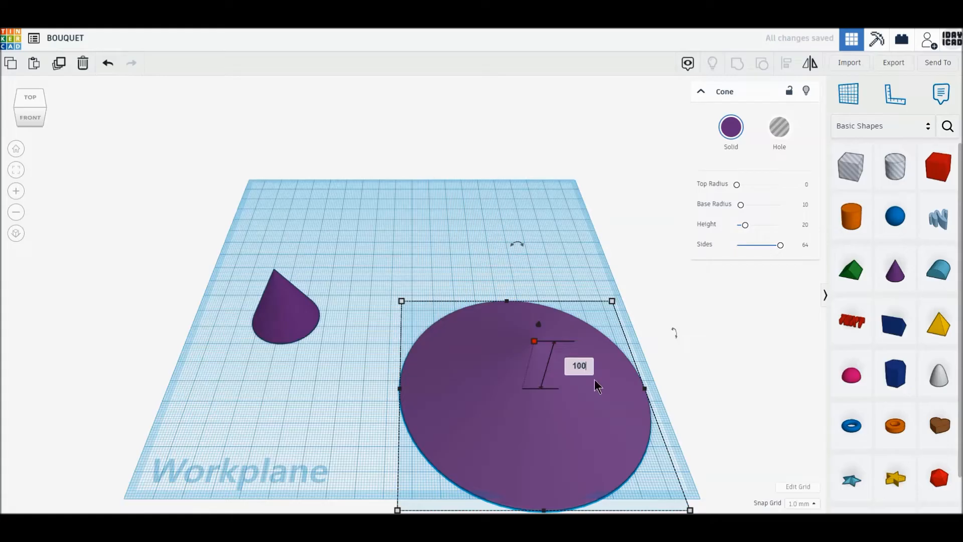
{"action": "key", "text": "Return"}
{"action": "left_click_drag", "start_coordinate": [595, 400], "coordinate": [512, 317]}
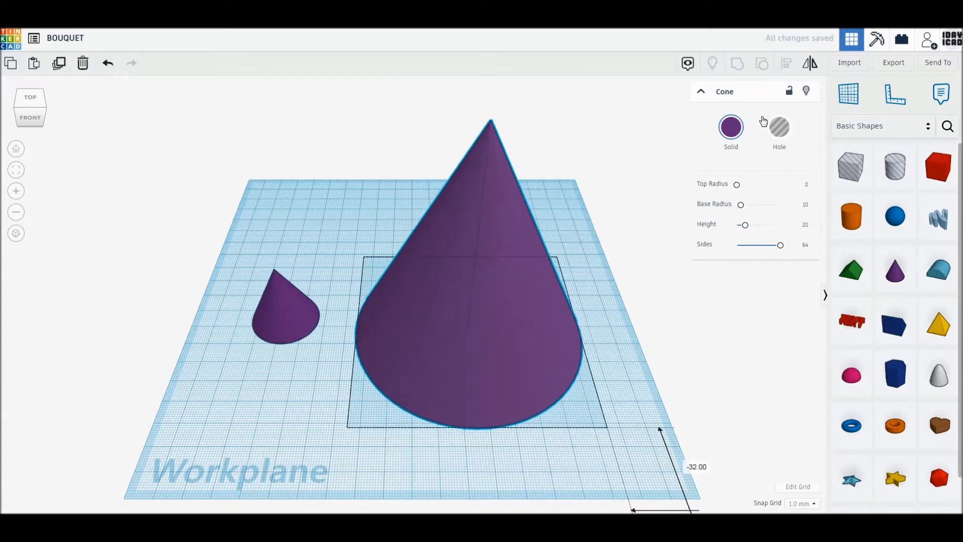
- Mirror the large cone vertically so that its tip points down
{"action": "left_click", "coordinate": [805, 69]}
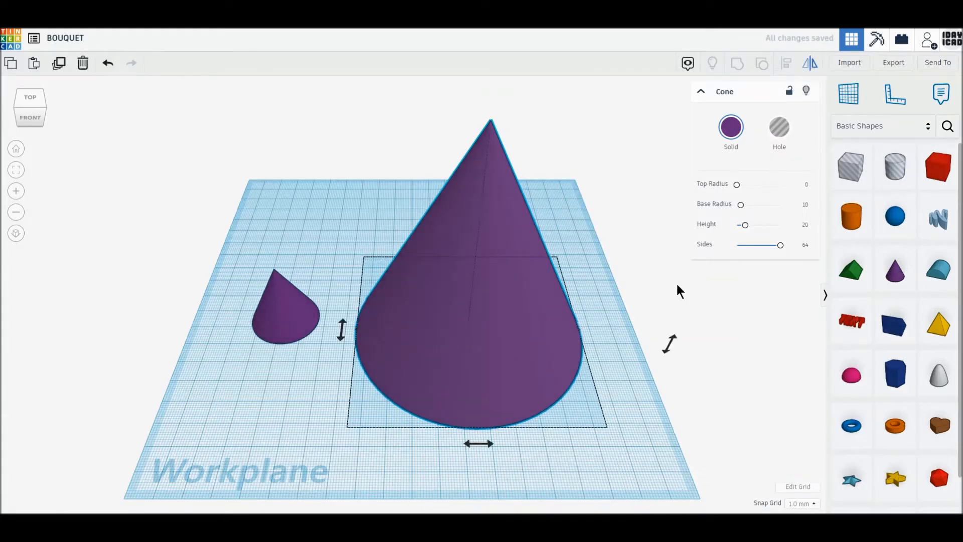
{"action": "left_click", "coordinate": [666, 351]}
{"action": "left_click", "coordinate": [591, 314]}
{"action": "left_click", "coordinate": [488, 155]}
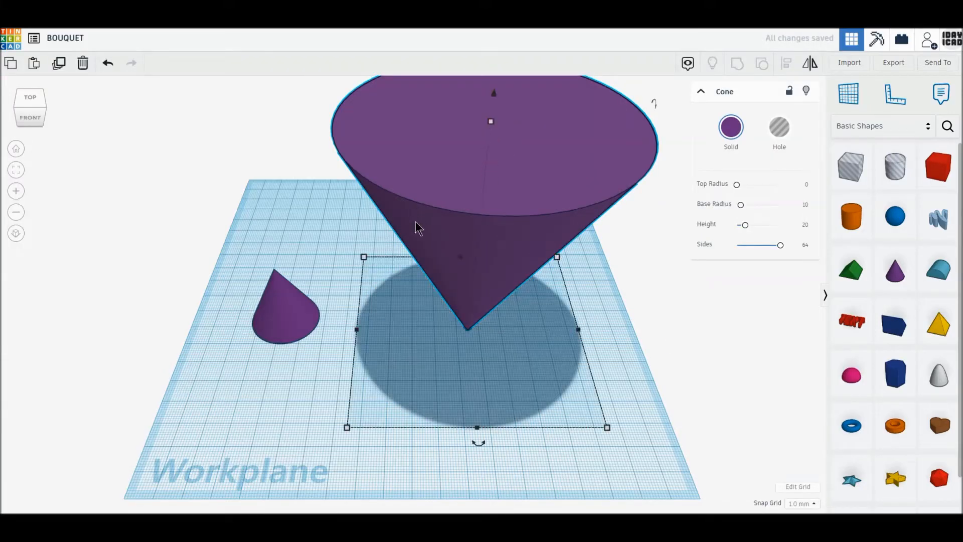
- Align the small cone and the inverted large cone on their centers in both horizontal directions
{"action": "middle_click_drag", "start_coordinate": [415, 221], "coordinate": [424, 257]}
{"action": "left_click_drag", "start_coordinate": [208, 222], "coordinate": [543, 383]}
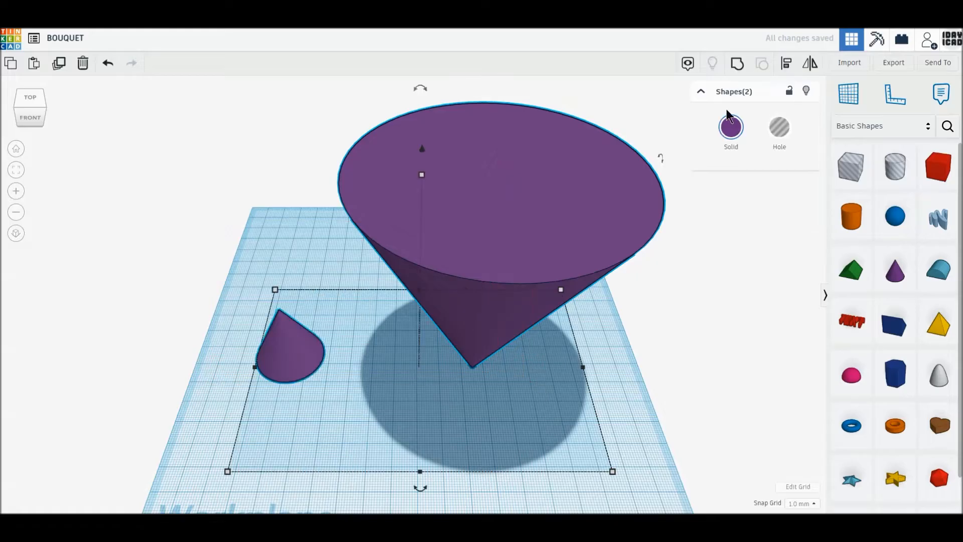
{"action": "left_click", "coordinate": [788, 67]}
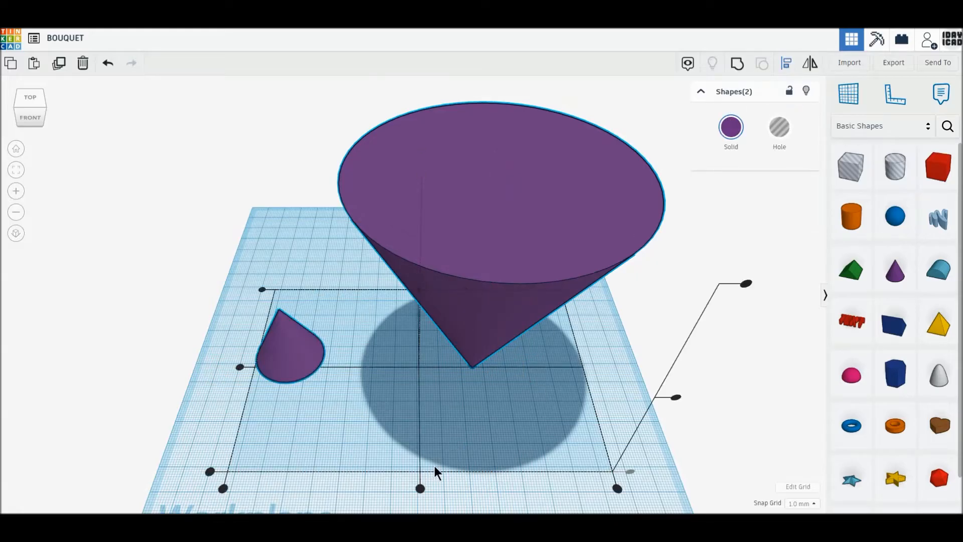
{"action": "left_click", "coordinate": [421, 488]}
{"action": "left_click", "coordinate": [293, 367]}
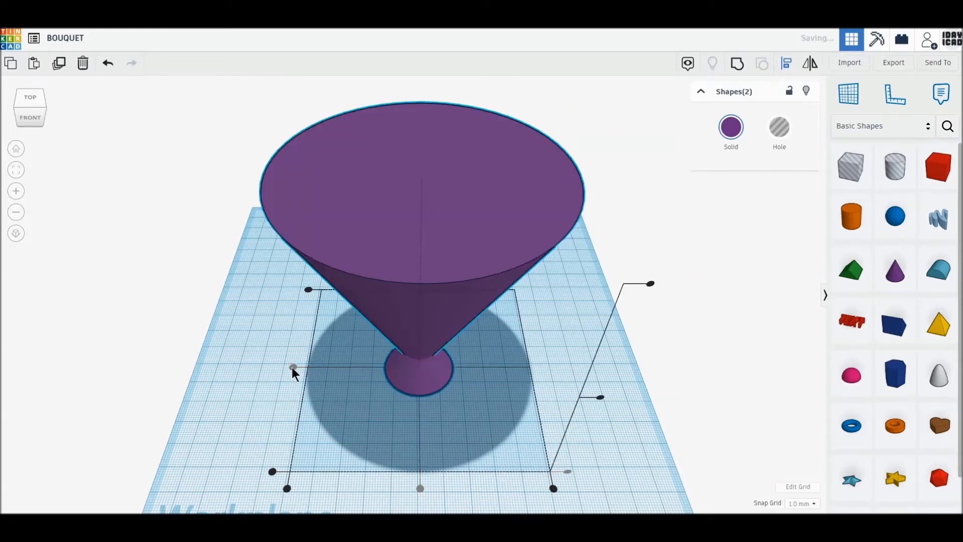
- Reduce the large inverted cone's height to 90 mm
{"action": "left_click", "coordinate": [580, 299]}
{"action": "left_click", "coordinate": [480, 260]}
{"action": "left_click_drag", "start_coordinate": [422, 175], "coordinate": [417, 201]}
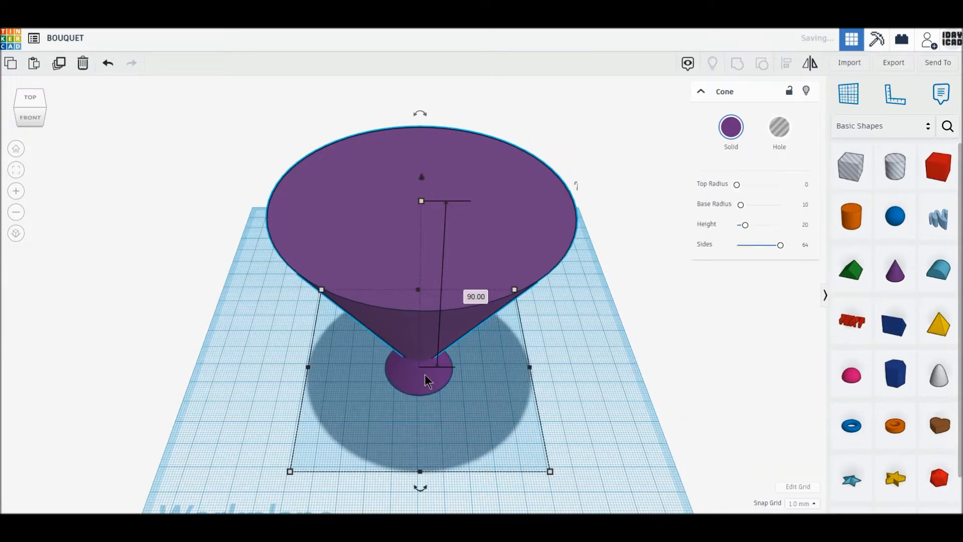
- Resize the small base cone to 40 mm in width, length and height
{"action": "left_click", "coordinate": [424, 375]}
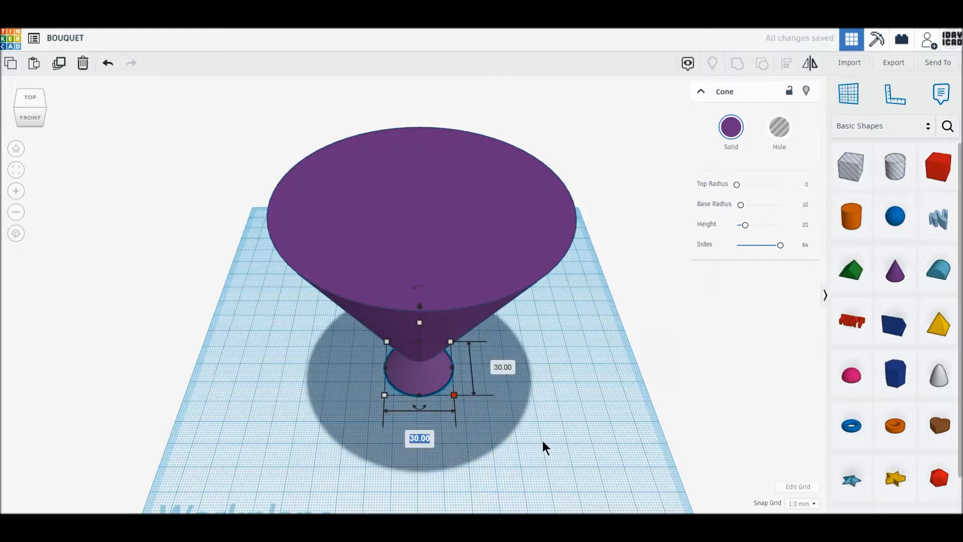
{"action": "type", "text": "40"}
{"action": "key", "text": "Tab"}
{"action": "type", "text": "40"}
{"action": "key", "text": "Return"}
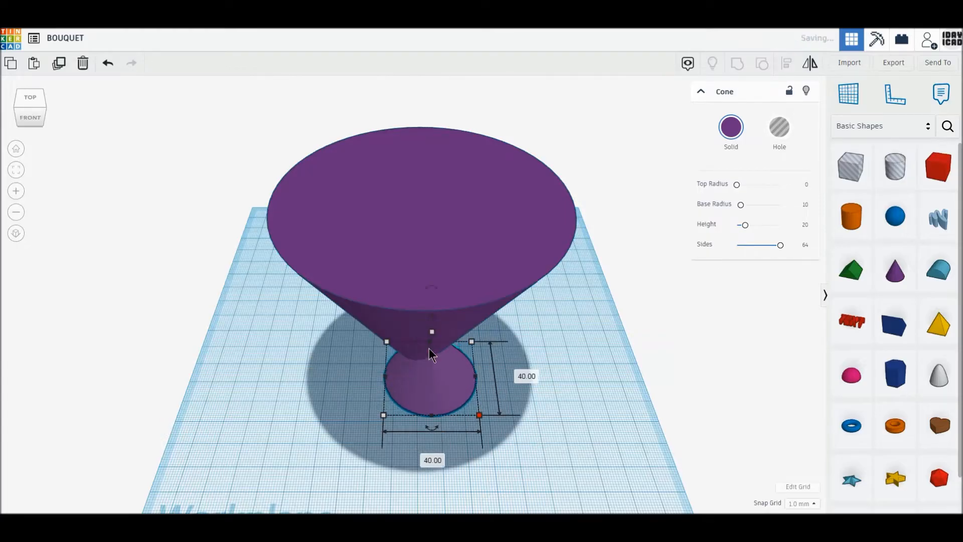
{"action": "left_click", "coordinate": [482, 355]}
{"action": "type", "text": "40"}
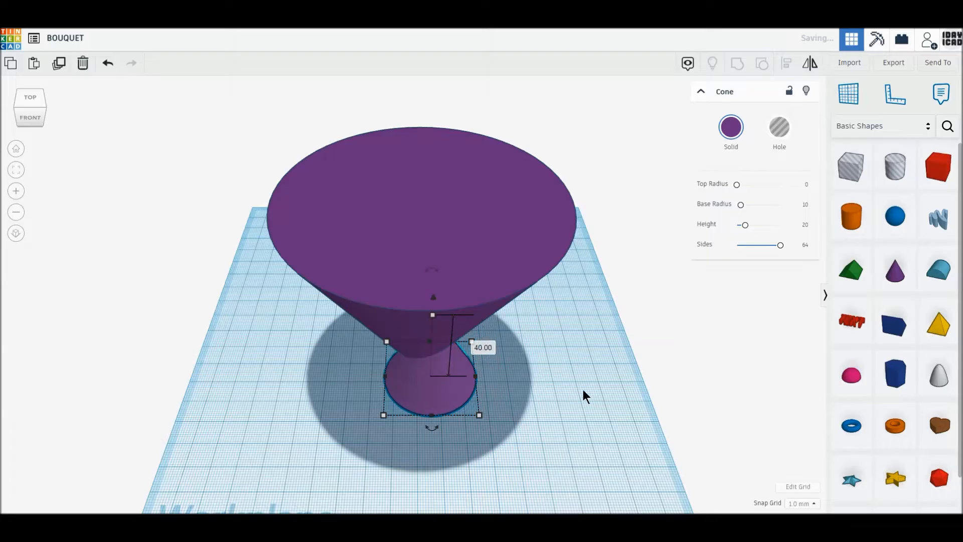
{"action": "key", "text": "Return"}
- Center the base cone under the large cone in both horizontal directions and group the two
{"action": "left_click_drag", "start_coordinate": [281, 308], "coordinate": [587, 404]}
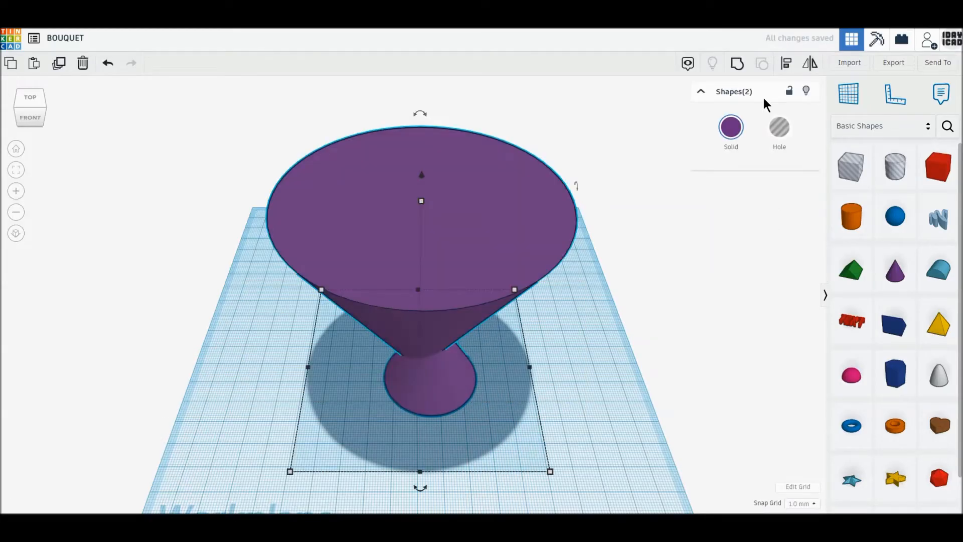
{"action": "left_click", "coordinate": [786, 63]}
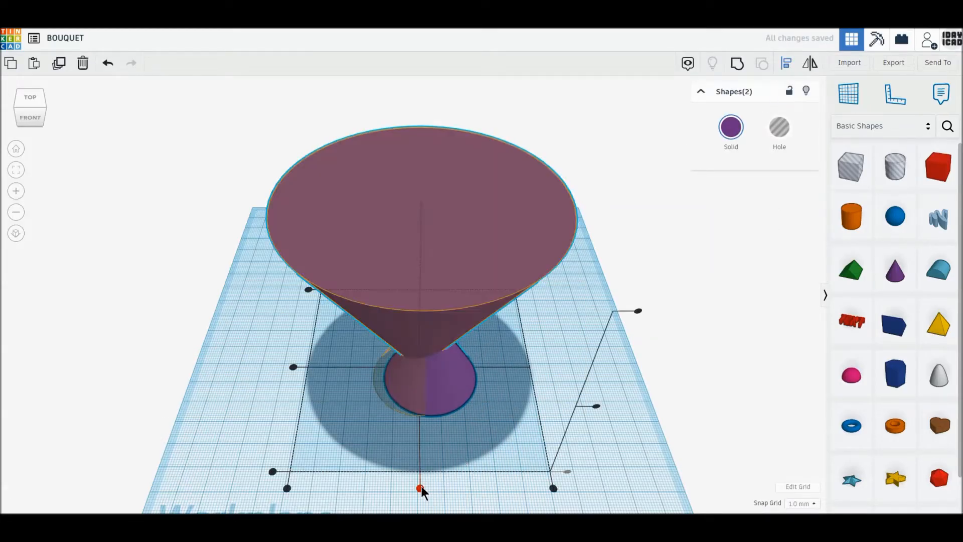
{"action": "left_click", "coordinate": [420, 487]}
{"action": "left_click", "coordinate": [294, 366]}
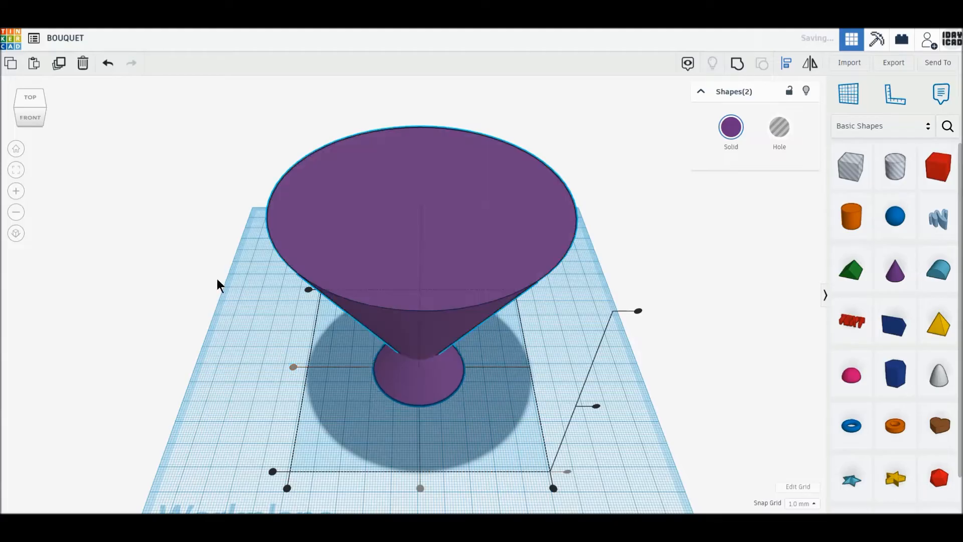
{"action": "left_click", "coordinate": [31, 118]}
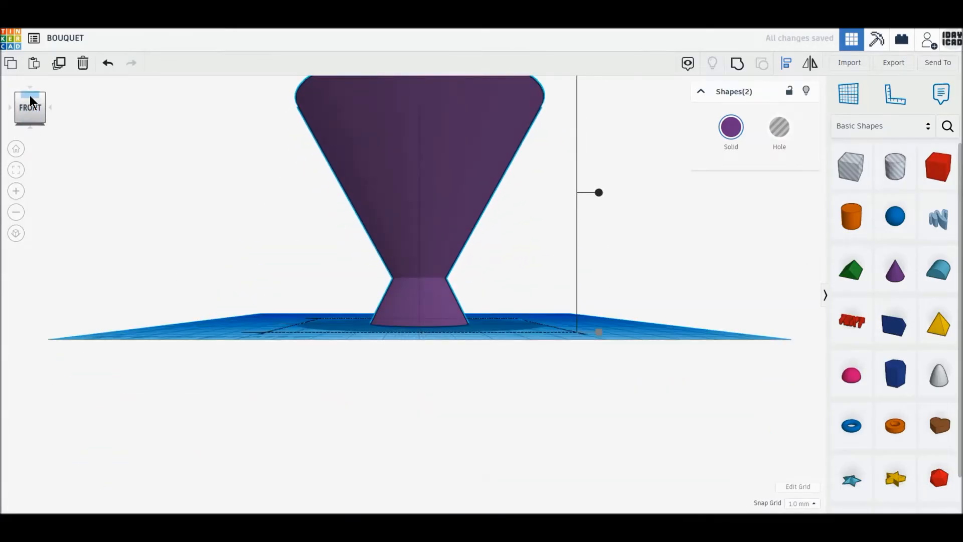
{"action": "left_click", "coordinate": [30, 99]}
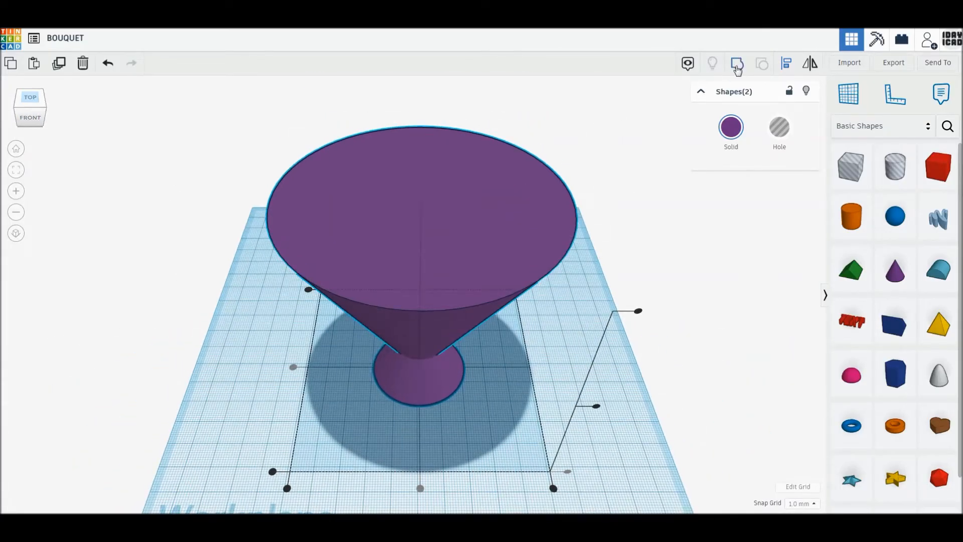
{"action": "left_click", "coordinate": [736, 65]}
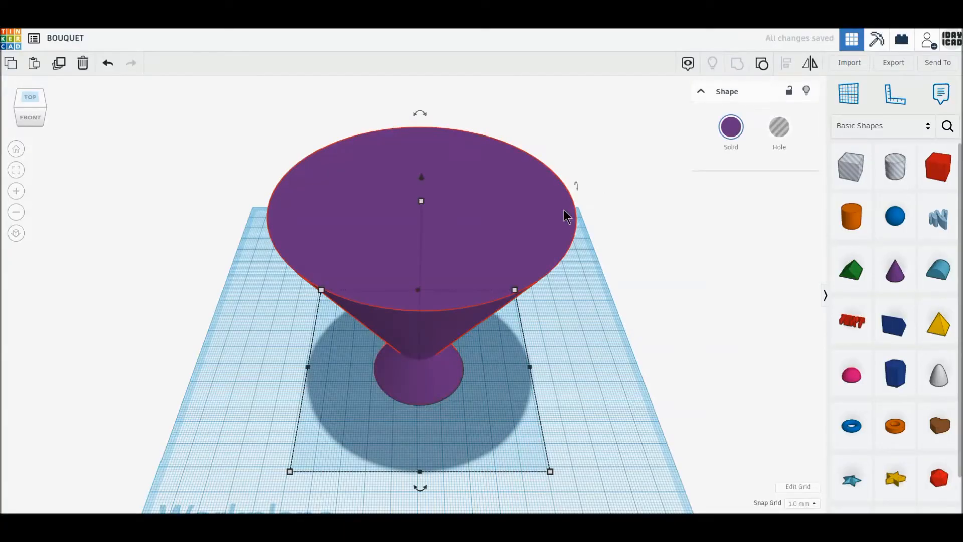
- Duplicate the vase shape, offset the two copies, and turn the right one into a hole 98 mm wide and 98 mm long
{"action": "left_click", "coordinate": [59, 62]}
{"action": "left_click_drag", "start_coordinate": [380, 211], "coordinate": [288, 216]}
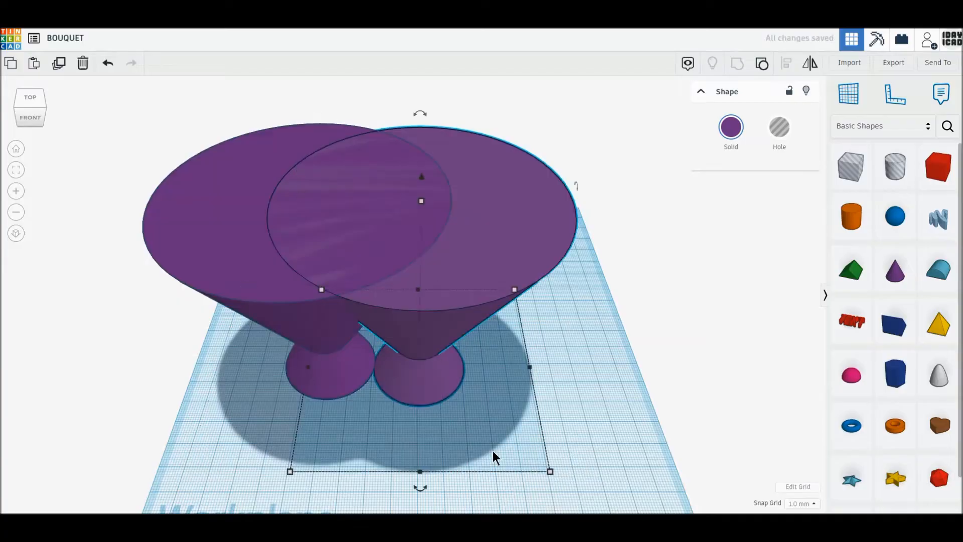
{"action": "left_click", "coordinate": [290, 472]}
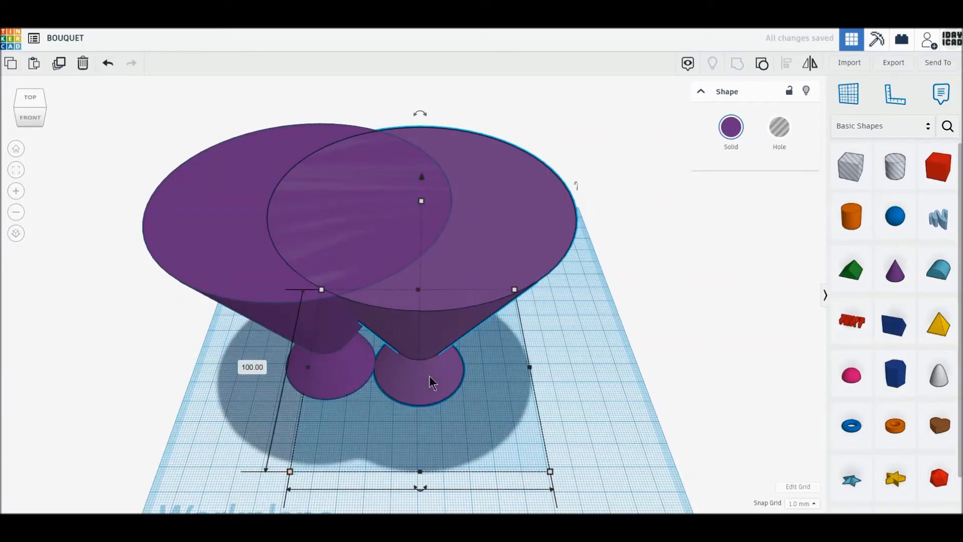
{"action": "middle_click_drag", "start_coordinate": [419, 373], "coordinate": [429, 326]}
{"action": "left_click", "coordinate": [290, 409]}
{"action": "type", "text": "98"}
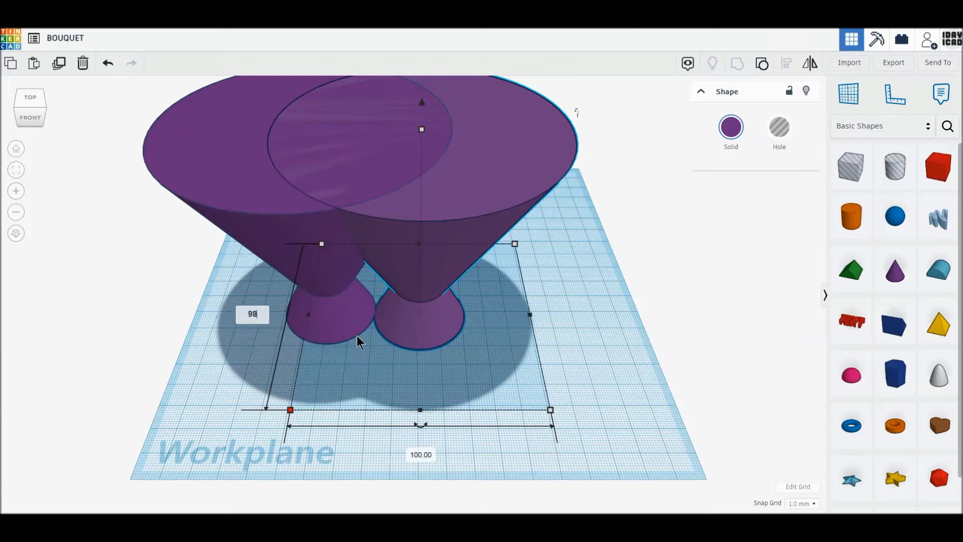
{"action": "key", "text": "Return"}
{"action": "left_click", "coordinate": [439, 451]}
{"action": "type", "text": "98"}
{"action": "key", "text": "Return"}
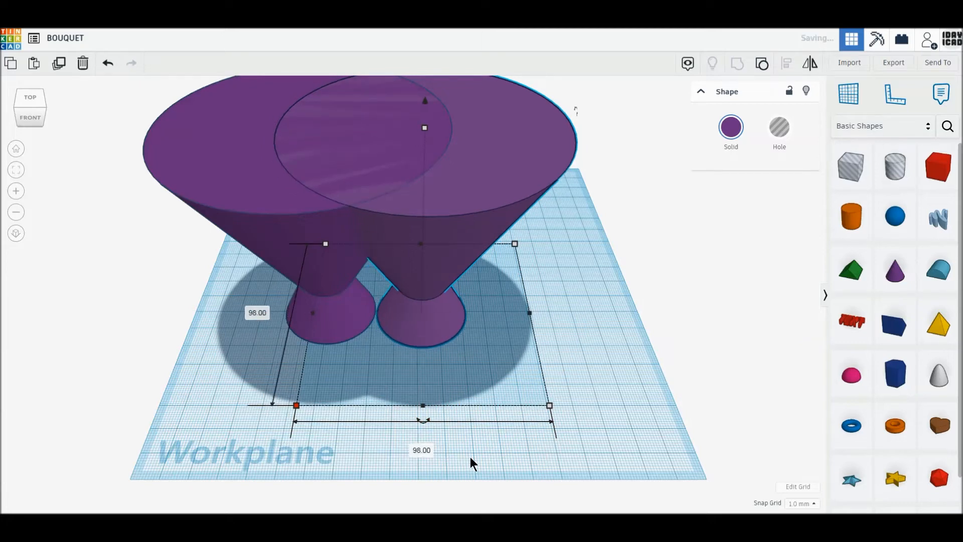
{"action": "left_click", "coordinate": [779, 127]}
- Center the hole copy and the solid vase on each other horizontally and group them to hollow out the vase
{"action": "left_click_drag", "start_coordinate": [107, 179], "coordinate": [465, 322]}
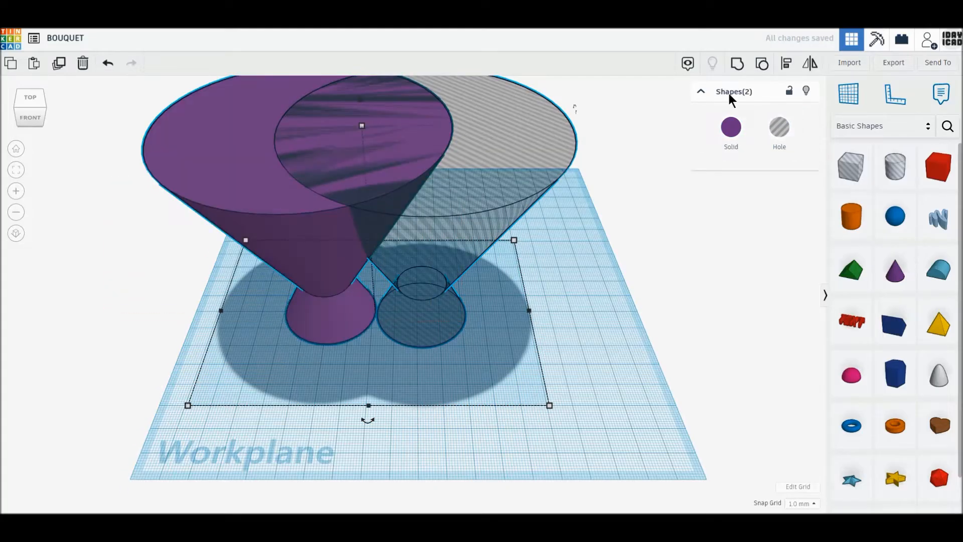
{"action": "left_click", "coordinate": [783, 71]}
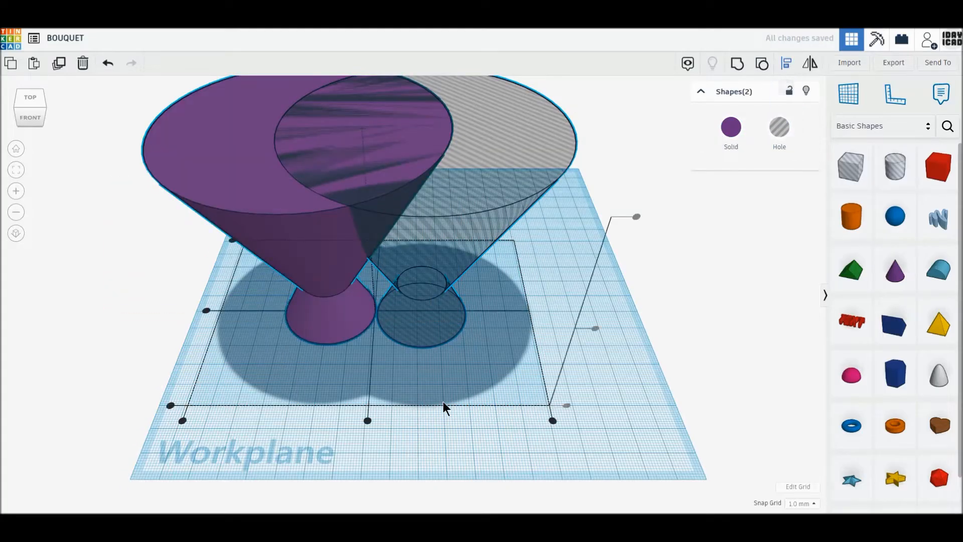
{"action": "left_click", "coordinate": [368, 421]}
{"action": "left_click", "coordinate": [250, 310]}
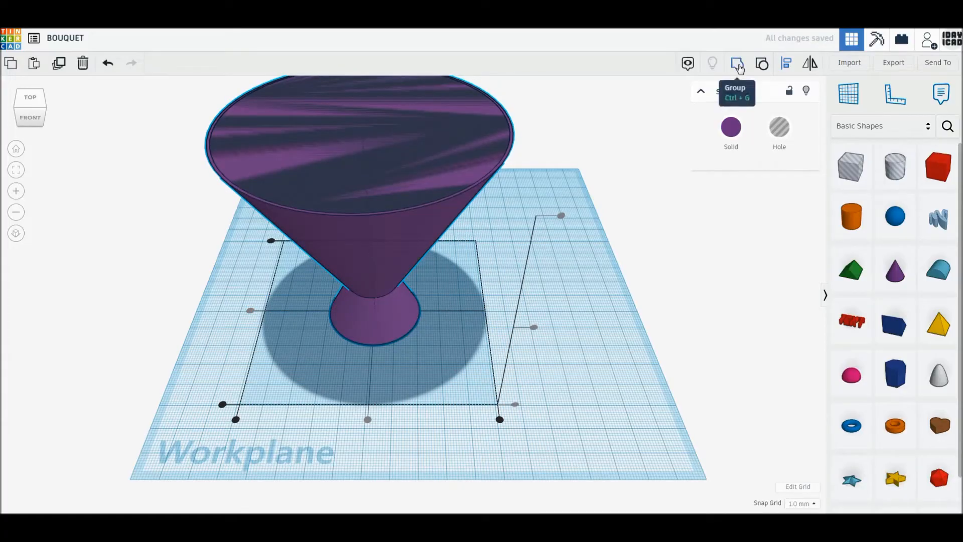
{"action": "left_click", "coordinate": [737, 64]}
- Color the vase white and make it transparent
{"action": "left_click", "coordinate": [737, 130]}
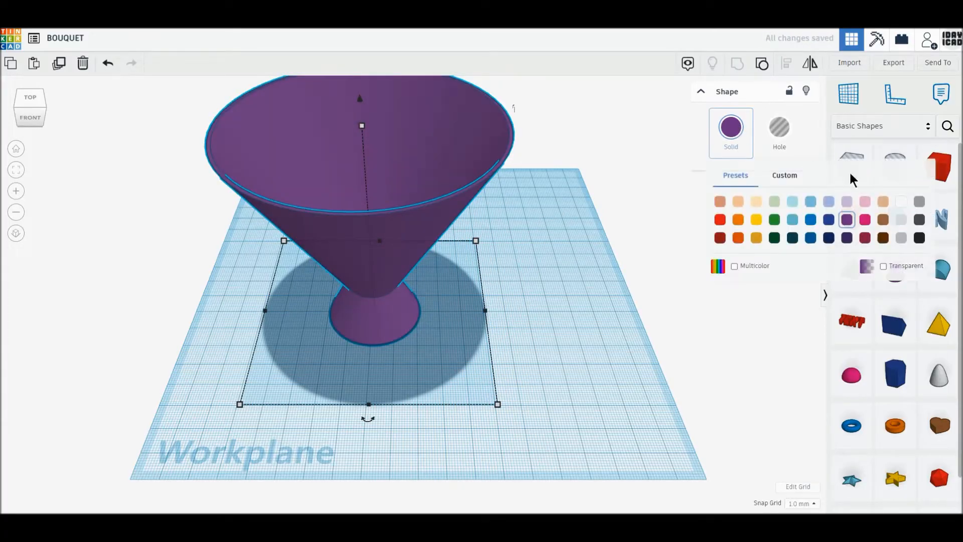
{"action": "left_click", "coordinate": [901, 204]}
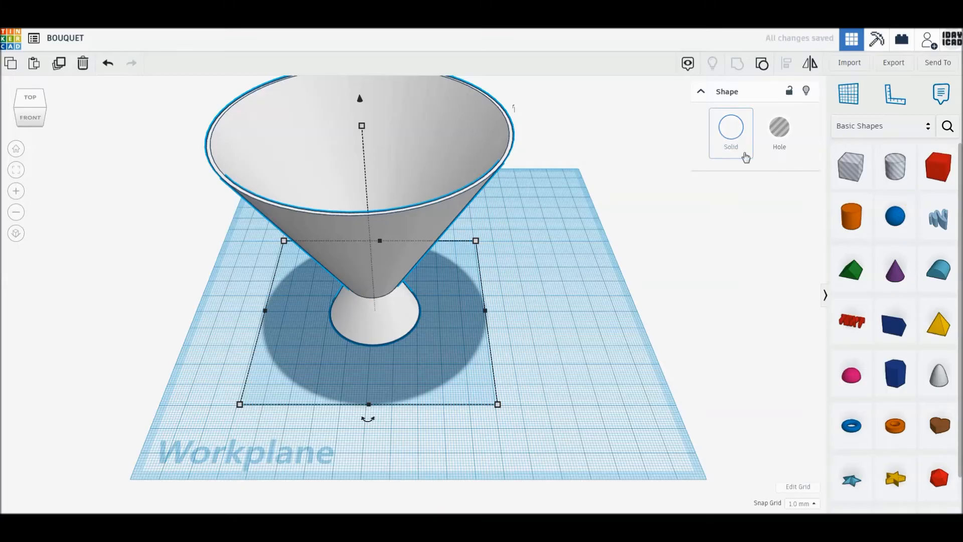
{"action": "left_click", "coordinate": [736, 132]}
{"action": "left_click", "coordinate": [883, 265]}
{"action": "left_click", "coordinate": [618, 259]}
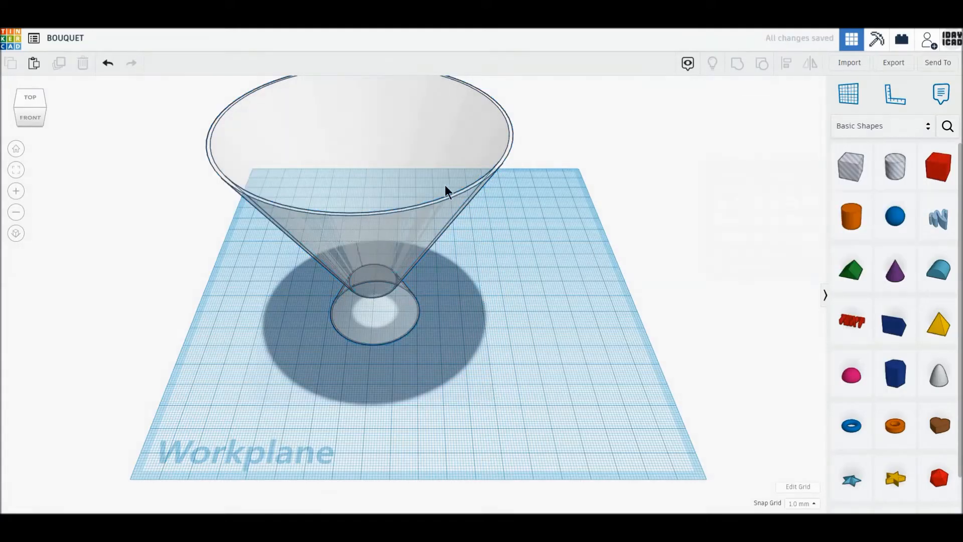
- Move the vase aside and place a sphere on the free part of the workplane, flattened to 10 mm high
{"action": "left_click_drag", "start_coordinate": [416, 182], "coordinate": [346, 168]}
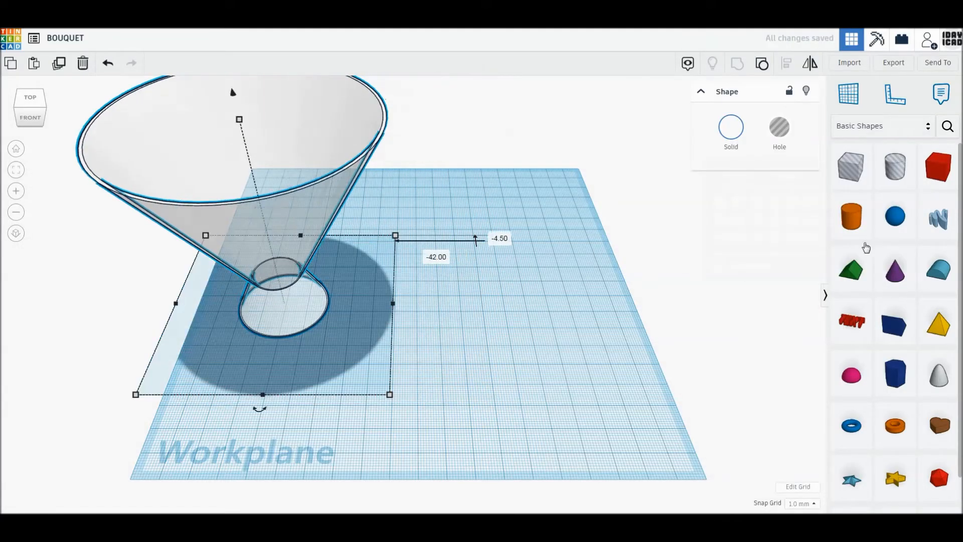
{"action": "left_click_drag", "start_coordinate": [892, 219], "coordinate": [515, 285]}
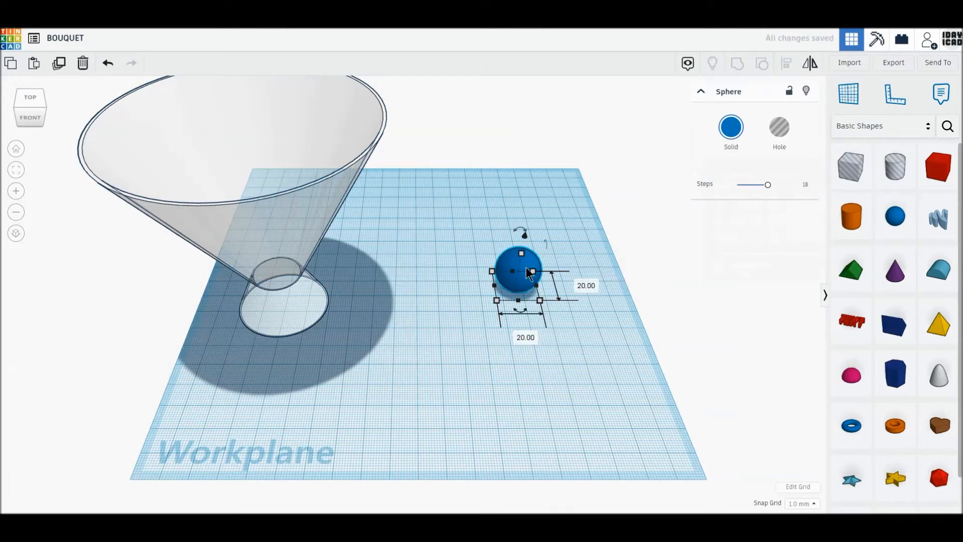
{"action": "mouse_move", "coordinate": [523, 256]}
{"action": "type", "text": "10"}
{"action": "key", "text": "Return"}
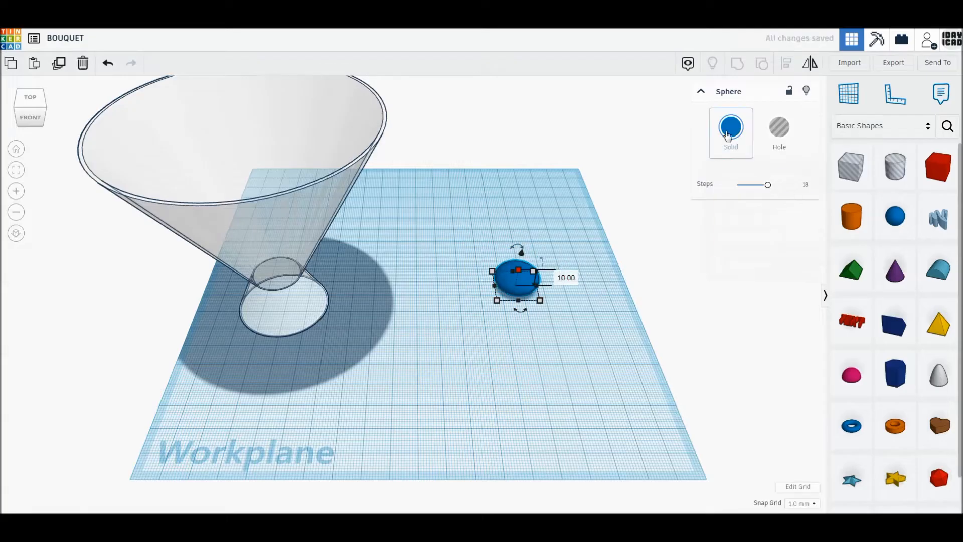
- Color the flattened sphere yellow and set its steps to 10
{"action": "left_click", "coordinate": [728, 136]}
{"action": "left_click", "coordinate": [757, 217]}
{"action": "mouse_move", "coordinate": [766, 188]}
{"action": "left_mouse_down"}
{"action": "mouse_move", "coordinate": [746, 186]}
{"action": "mouse_move", "coordinate": [755, 191]}
{"action": "left_mouse_up"}
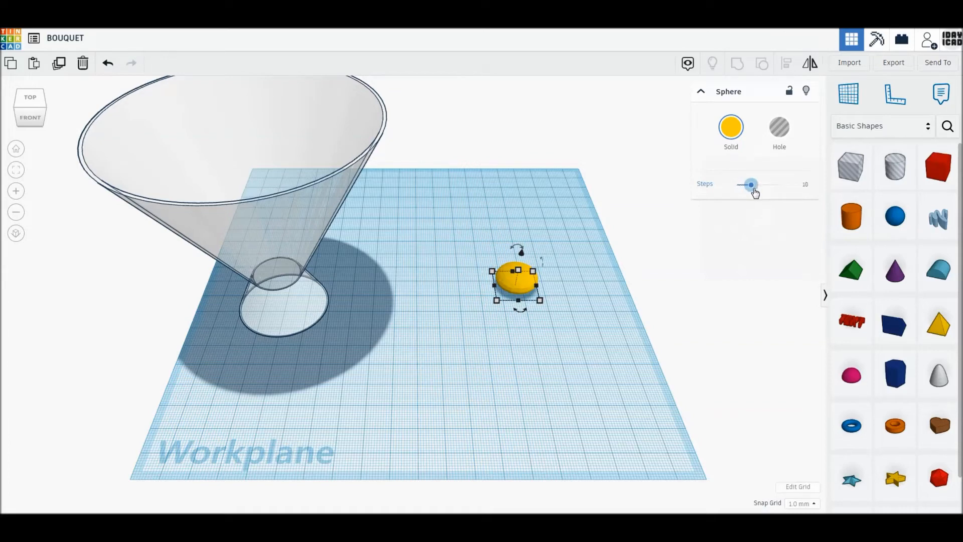
{"action": "left_click", "coordinate": [754, 256]}
- Add a second sphere as a petal 2 mm high, 30 mm wide and 10 mm long, and color it light pink
{"action": "left_click_drag", "start_coordinate": [895, 216], "coordinate": [585, 338]}
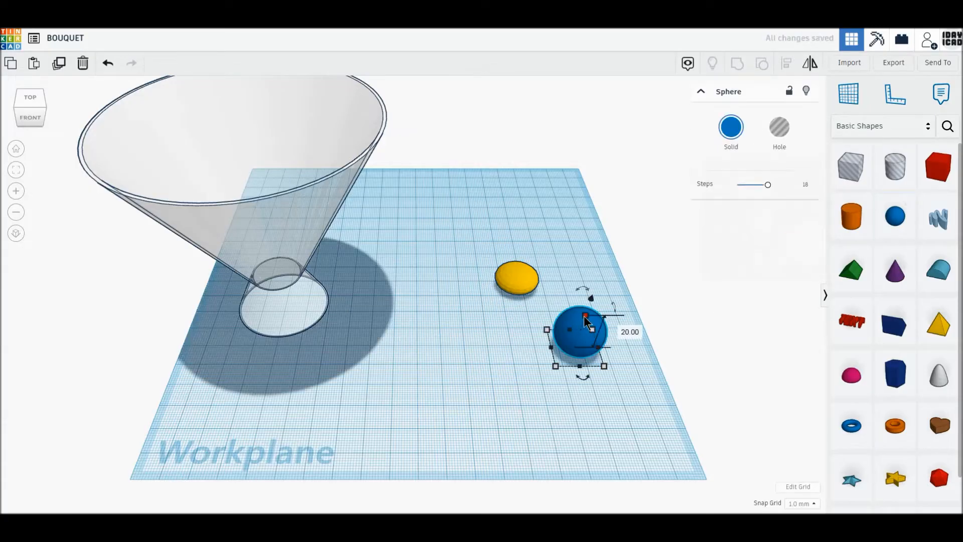
{"action": "left_click", "coordinate": [632, 334]}
{"action": "type", "text": "2"}
{"action": "key", "text": "Return"}
{"action": "left_click", "coordinate": [604, 366]}
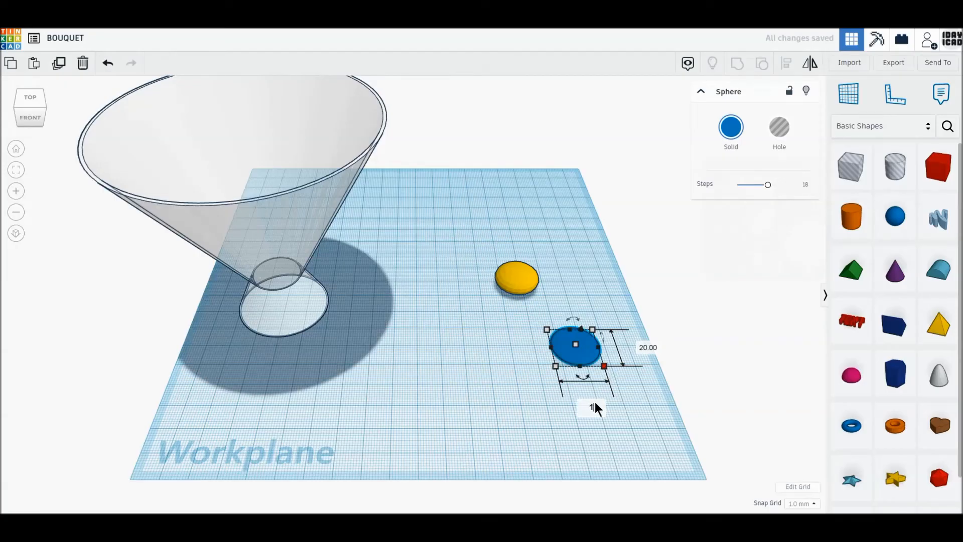
{"action": "left_click", "coordinate": [595, 406]}
{"action": "type", "text": "30"}
{"action": "key", "text": "Return"}
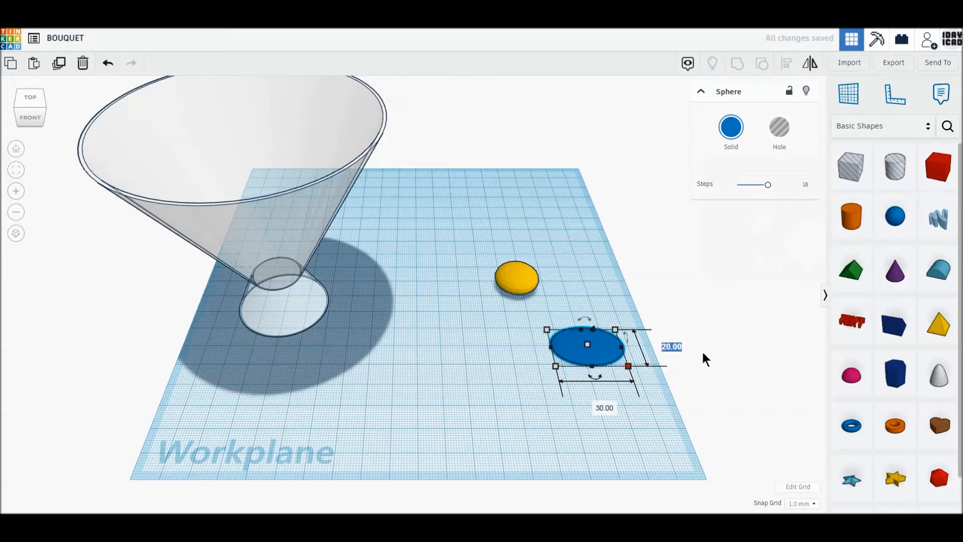
{"action": "type", "text": "10"}
{"action": "key", "text": "Return"}
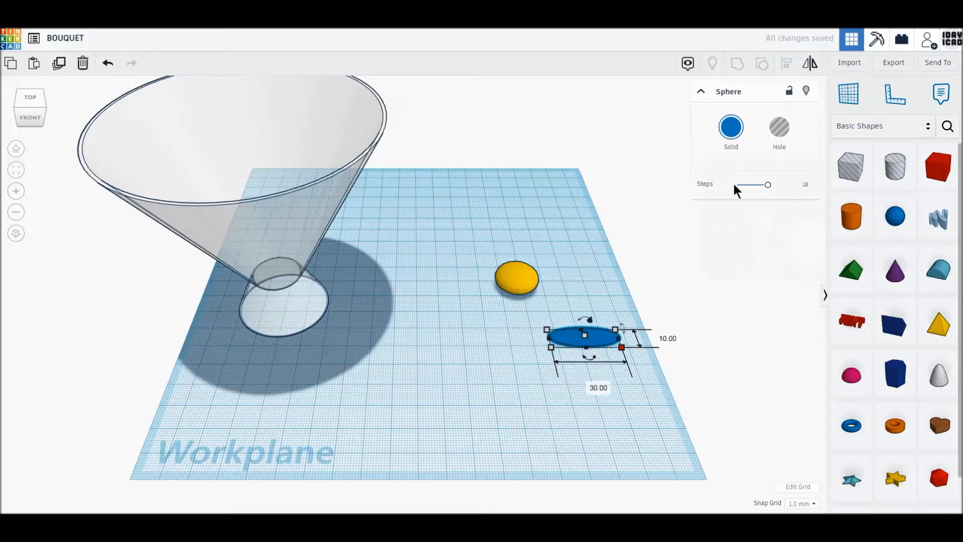
{"action": "left_click", "coordinate": [731, 127]}
{"action": "left_click", "coordinate": [862, 202]}
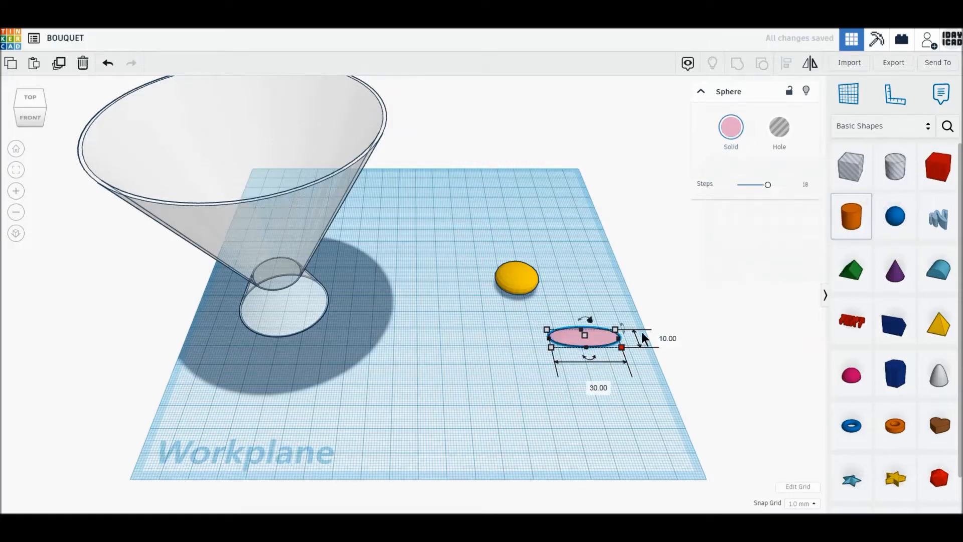
- Tilt the pink petal 22.5° upward and set its elevation to 0 mm so it rests on the workplane
{"action": "left_click_drag", "start_coordinate": [580, 318], "coordinate": [608, 350]}
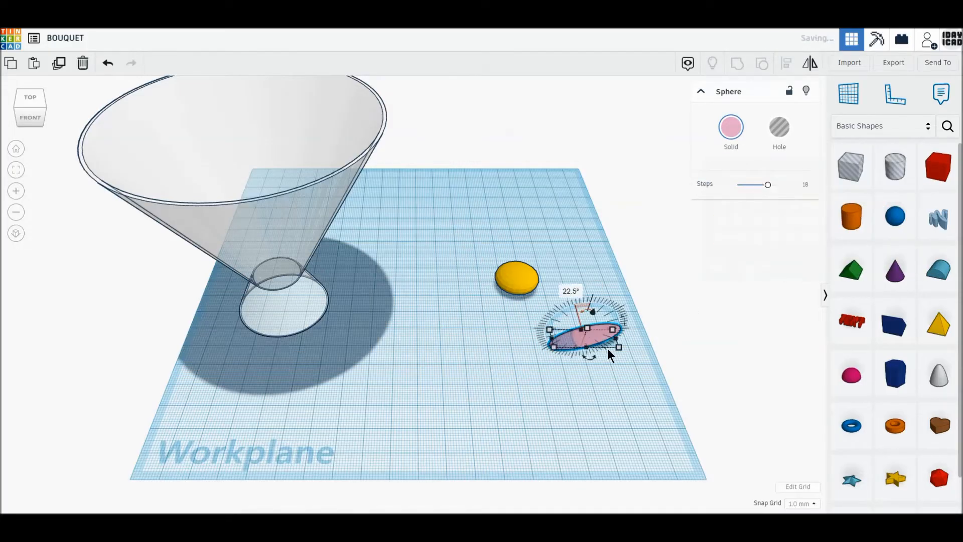
{"action": "left_click_drag", "start_coordinate": [592, 312], "coordinate": [594, 307]}
{"action": "left_click", "coordinate": [665, 366]}
{"action": "type", "text": "00"}
{"action": "key", "text": "Return"}
{"action": "scroll", "coordinate": [687, 372], "scroll_direction": "up", "scroll_amount": 4}
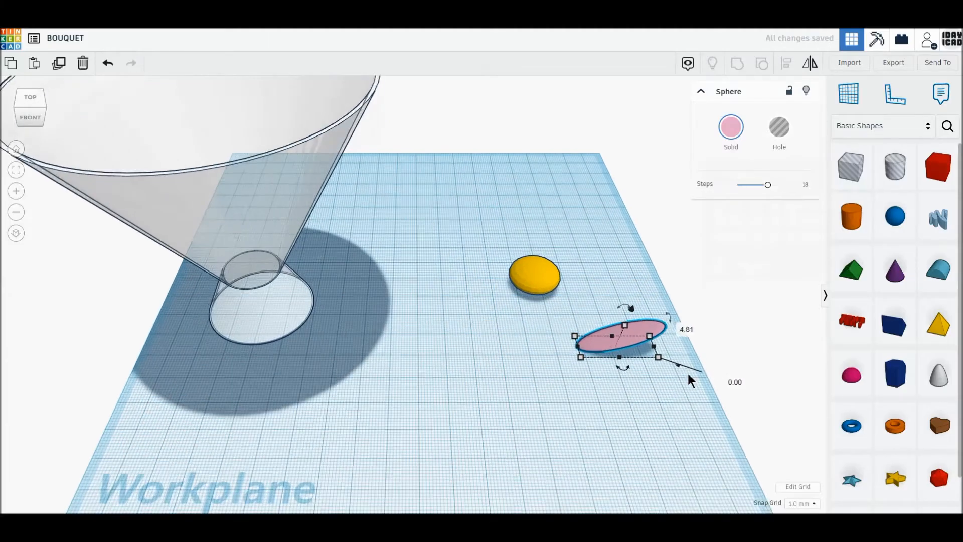
- In a flat top view, position the petal against the yellow sphere with its inner end at the sphere's center
{"action": "middle_click_drag", "start_coordinate": [615, 364], "coordinate": [470, 367]}
{"action": "left_click", "coordinate": [31, 98]}
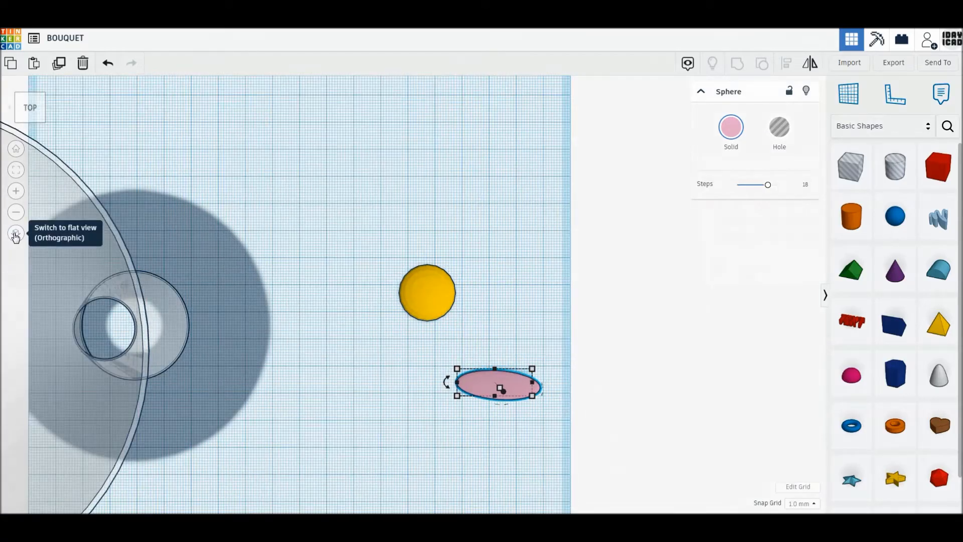
{"action": "left_click", "coordinate": [16, 234]}
{"action": "left_click_drag", "start_coordinate": [424, 297], "coordinate": [434, 312]}
{"action": "left_click_drag", "start_coordinate": [500, 381], "coordinate": [486, 312]}
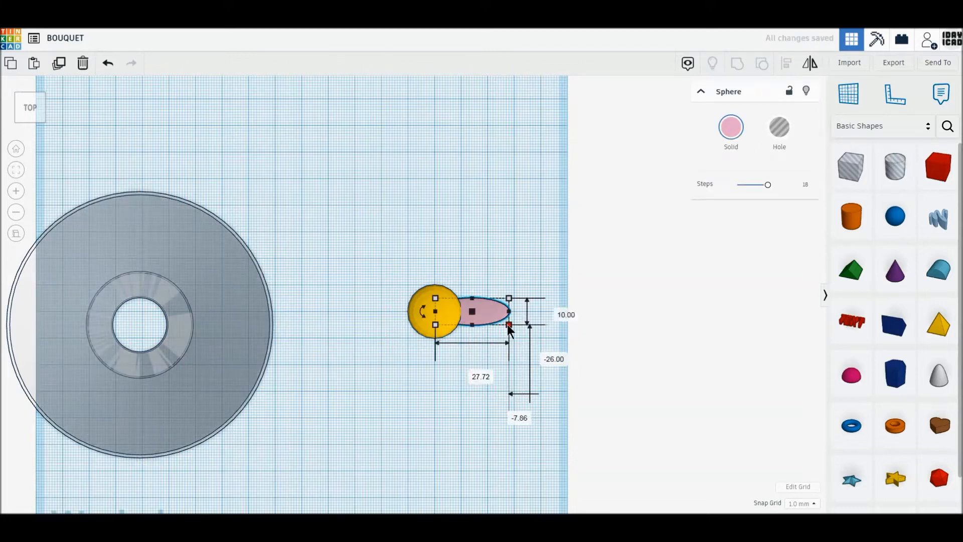
- Set the petal's width to 25 mm and fine-adjust its inner end to the middle of the yellow sphere
{"action": "left_click", "coordinate": [472, 373]}
{"action": "type", "text": "25"}
{"action": "key", "text": "Return"}
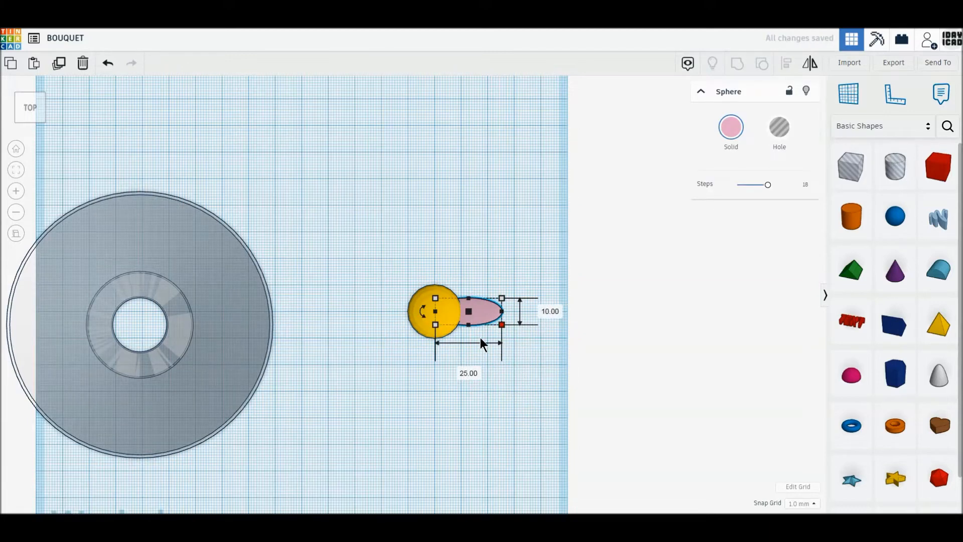
{"action": "scroll", "coordinate": [459, 345], "scroll_direction": "up", "scroll_amount": 1}
{"action": "scroll", "coordinate": [459, 345], "scroll_direction": "up", "scroll_amount": 5}
{"action": "middle_click_drag", "start_coordinate": [484, 349], "coordinate": [389, 321]}
{"action": "left_click_drag", "start_coordinate": [577, 333], "coordinate": [576, 333]}
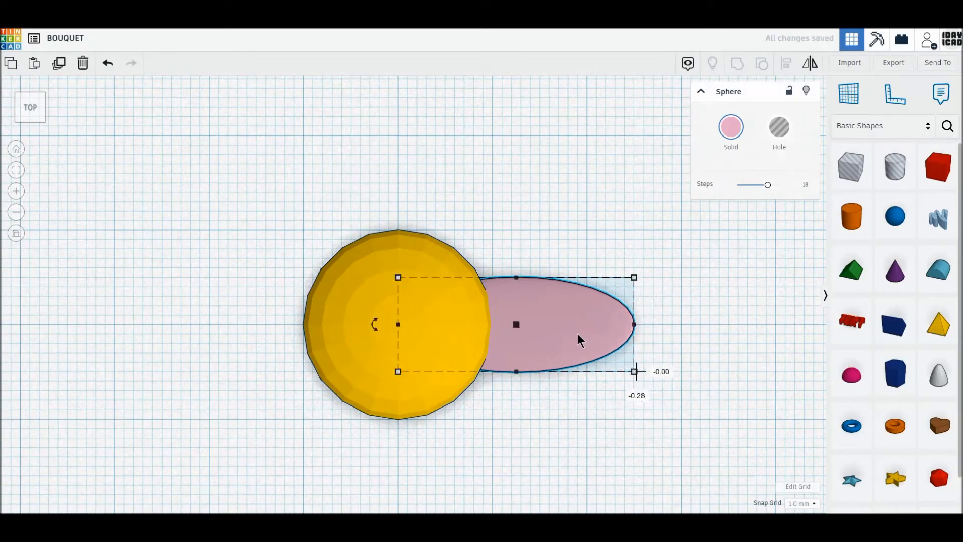
- Duplicate the petal and mirror the copy onto the opposite side of the yellow sphere
{"action": "scroll", "coordinate": [239, 171], "scroll_direction": "down", "scroll_amount": 1}
{"action": "left_click", "coordinate": [59, 67]}
{"action": "left_click_drag", "start_coordinate": [494, 318], "coordinate": [340, 324]}
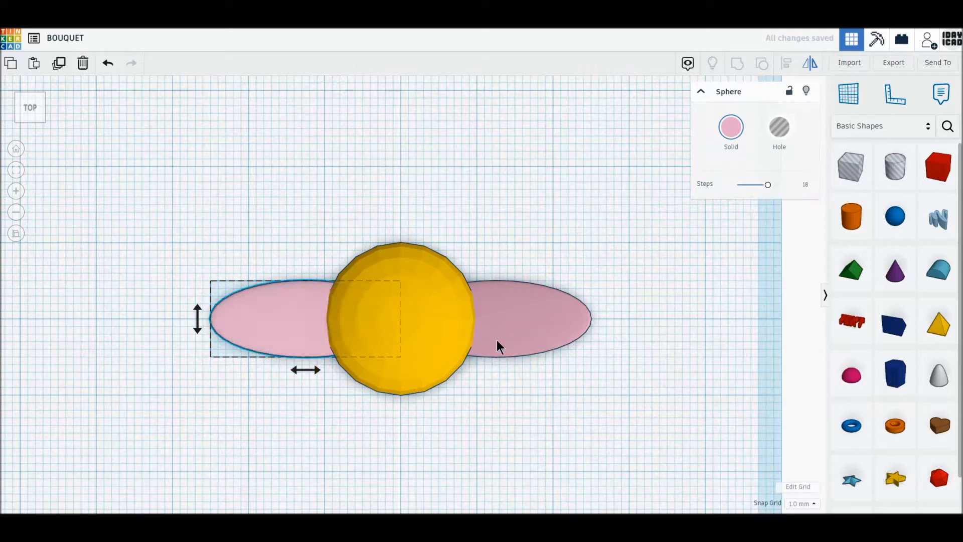
- Duplicate the two opposite petals together and rotate the copies by 22.5° around the yellow sphere
{"action": "left_click", "coordinate": [512, 334]}
{"action": "left_click", "coordinate": [261, 328], "text": "shift"}
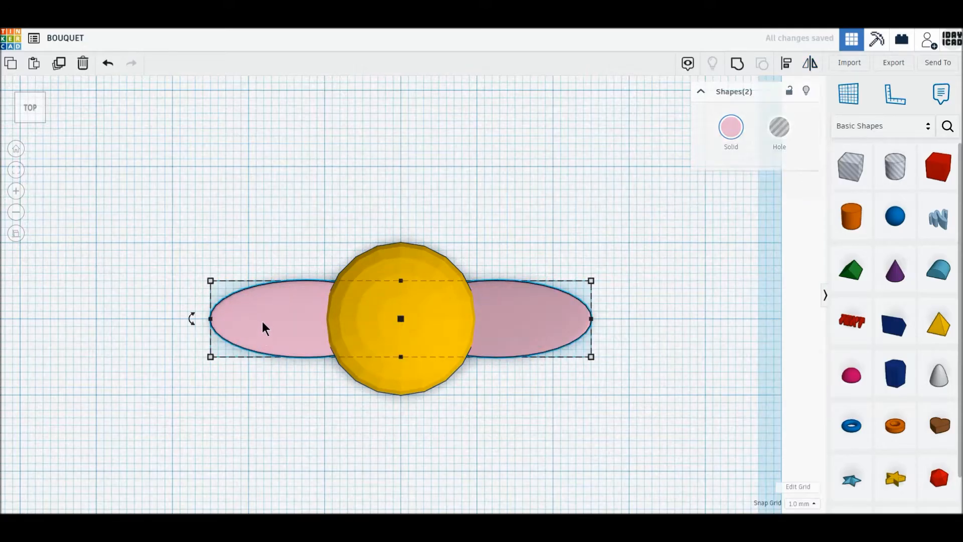
{"action": "left_click", "coordinate": [59, 64]}
{"action": "left_click_drag", "start_coordinate": [191, 318], "coordinate": [232, 254]}
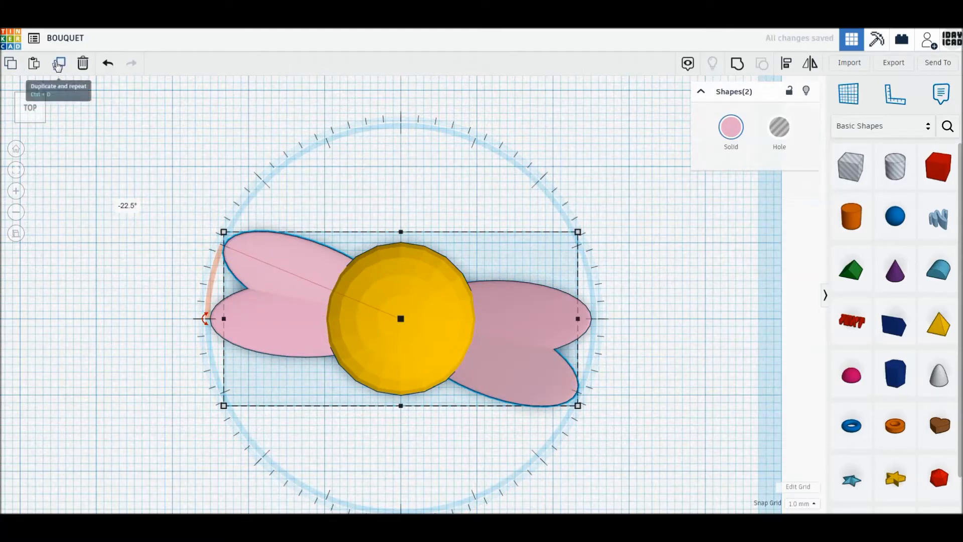
- Repeat the rotated duplication six more times to complete the ring of petals around the yellow sphere
{"action": "left_click", "coordinate": [58, 65]}
{"action": "left_click", "coordinate": [59, 65]}
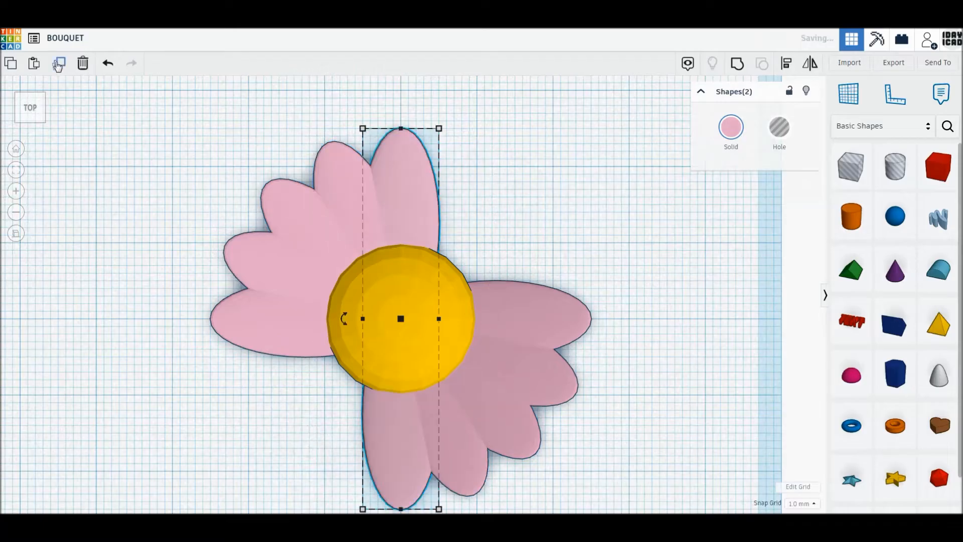
{"action": "left_click", "coordinate": [59, 64]}
{"action": "left_click", "coordinate": [58, 64]}
{"action": "left_click", "coordinate": [59, 64]}
{"action": "left_click", "coordinate": [58, 63]}
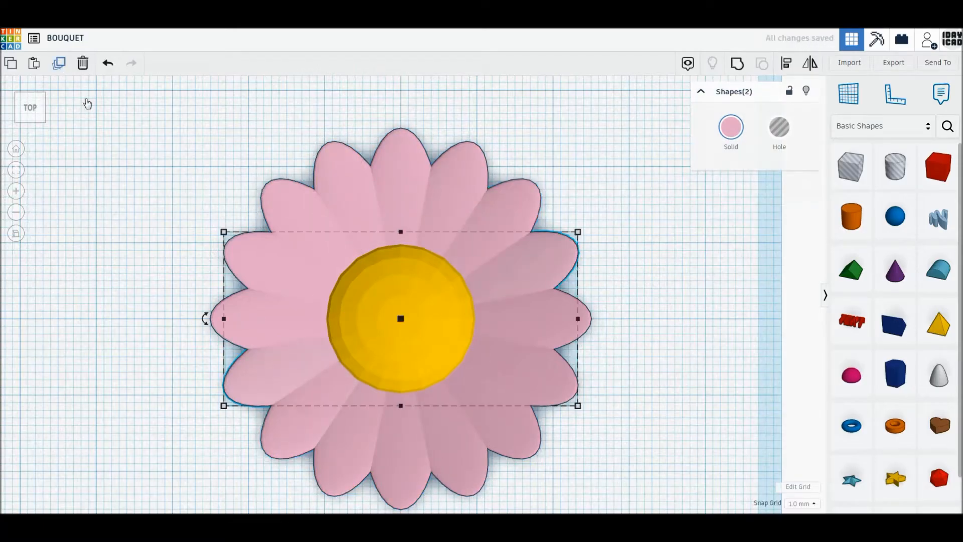
- Select all the petals with the yellow center and group them into one flower head
{"action": "left_click_drag", "start_coordinate": [167, 137], "coordinate": [549, 453]}
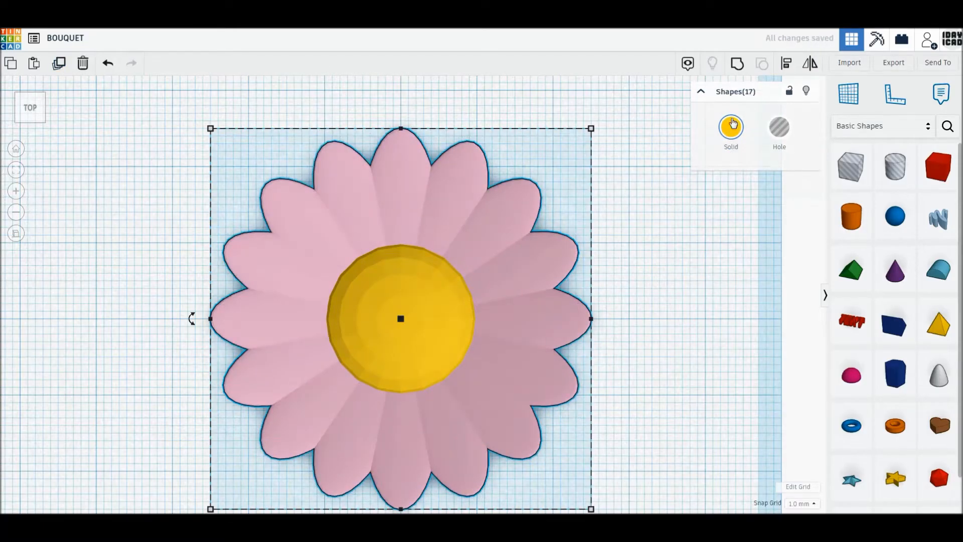
{"action": "left_click", "coordinate": [26, 120]}
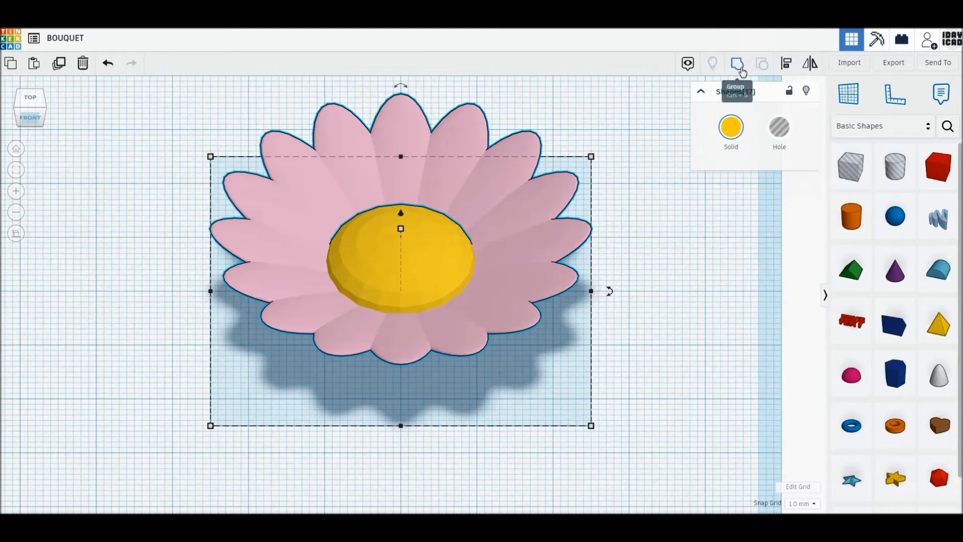
{"action": "key", "text": "ctrl+g"}
- Add a cylinder beside the flower head for the stem, 3 mm wide and 3 mm long
{"action": "scroll", "coordinate": [663, 230], "scroll_direction": "down", "scroll_amount": 4}
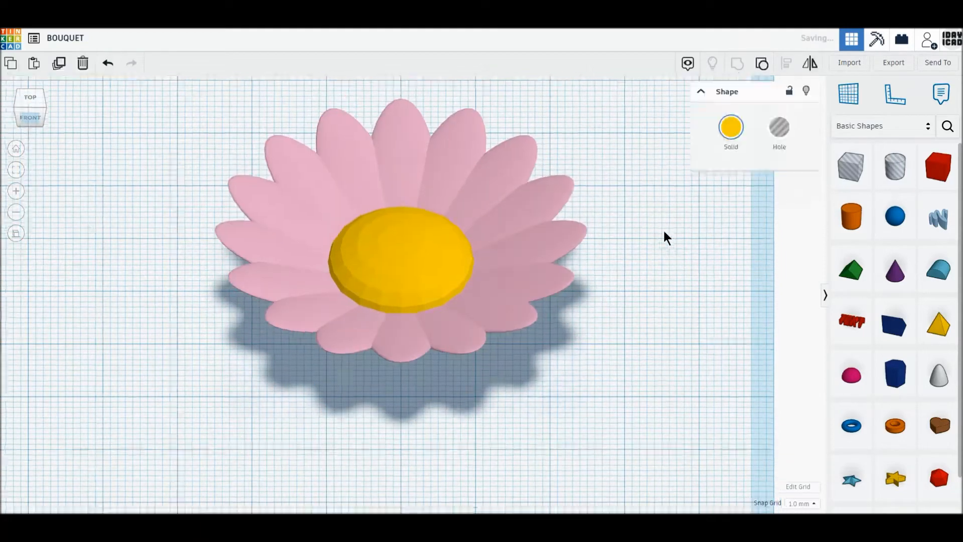
{"action": "left_click", "coordinate": [606, 310]}
{"action": "left_click", "coordinate": [605, 378]}
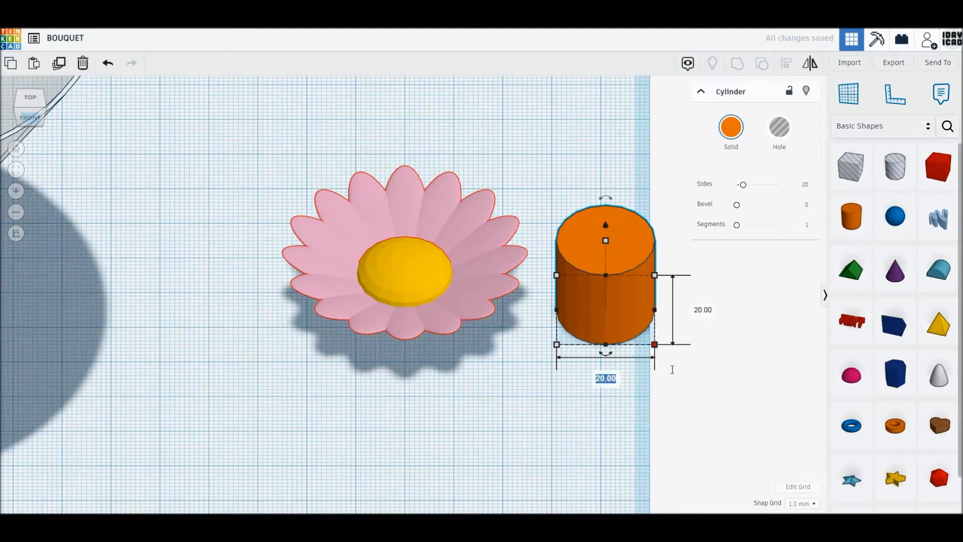
{"action": "type", "text": "3"}
{"action": "key", "text": "Return"}
{"action": "left_click", "coordinate": [620, 310]}
{"action": "type", "text": "3"}
{"action": "key", "text": "Return"}
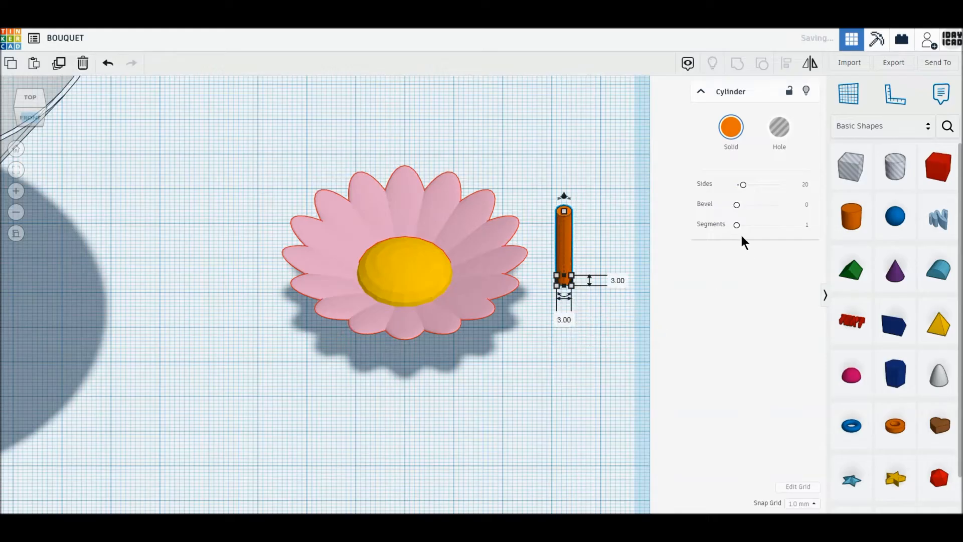
- Give the stem cylinder 64 sides, a dark green color and a height of 100 mm
{"action": "left_click_drag", "start_coordinate": [743, 189], "coordinate": [812, 183]}
{"action": "left_click", "coordinate": [732, 133]}
{"action": "left_click", "coordinate": [774, 237]}
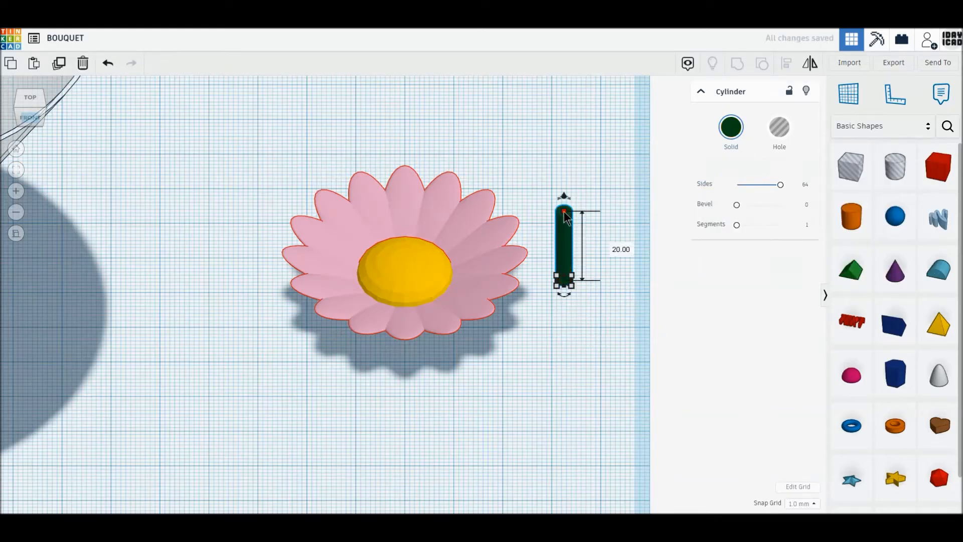
{"action": "type", "text": "100"}
{"action": "key", "text": "Return"}
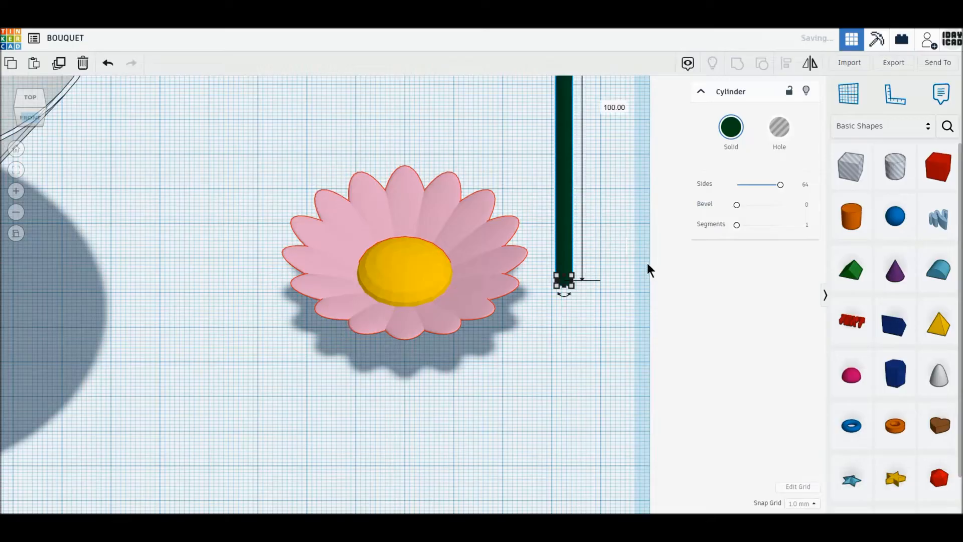
- Turn on multicolor for the grouped flower head, leaving transparency off
{"action": "middle_click_drag", "start_coordinate": [473, 240], "coordinate": [471, 322]}
{"action": "left_click", "coordinate": [471, 321]}
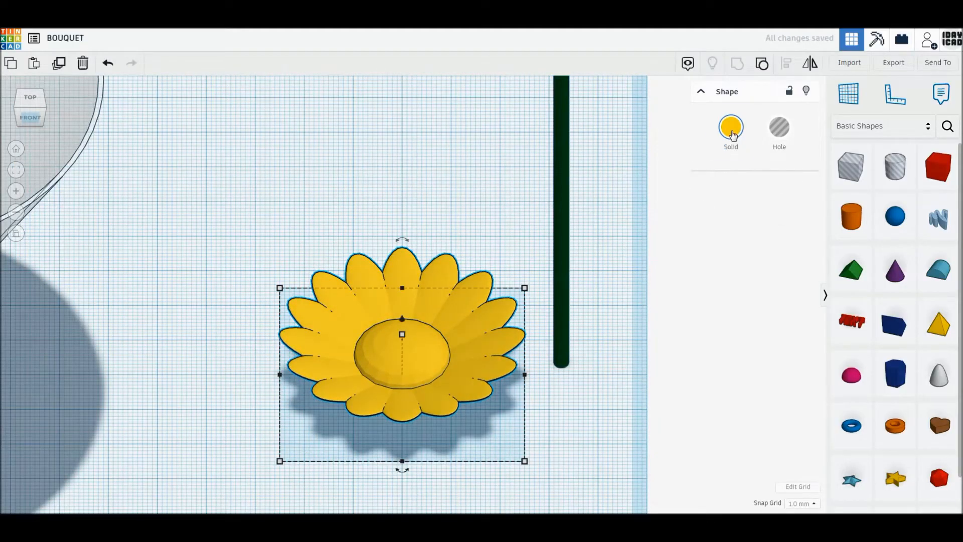
{"action": "left_click", "coordinate": [732, 132]}
{"action": "left_click", "coordinate": [884, 267]}
{"action": "scroll", "coordinate": [711, 353], "scroll_direction": "down", "scroll_amount": 2}
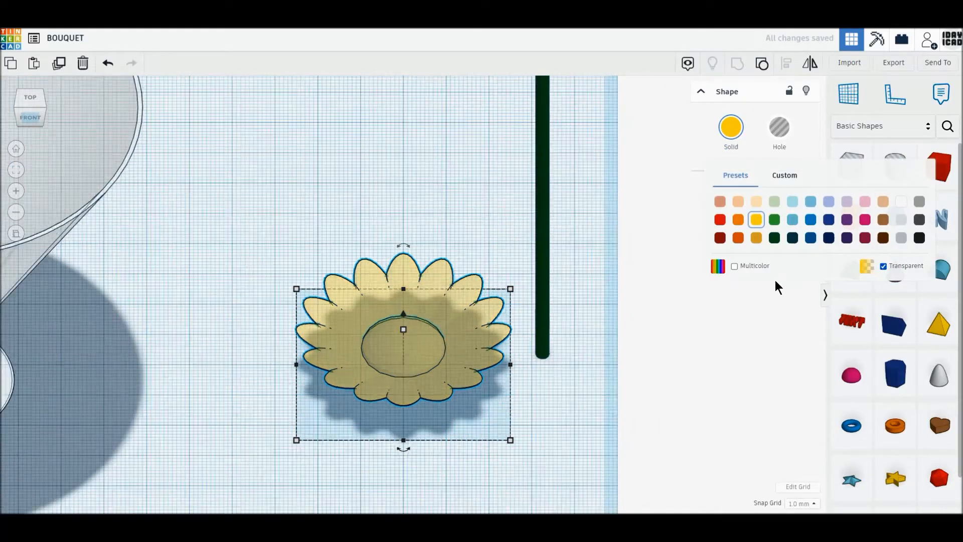
{"action": "left_click", "coordinate": [884, 267]}
{"action": "left_click", "coordinate": [735, 266]}
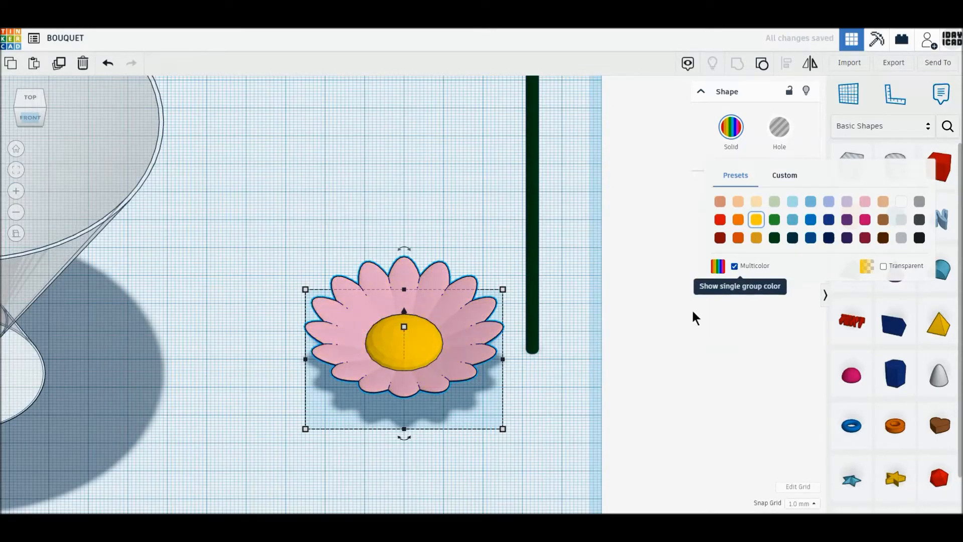
{"action": "left_click", "coordinate": [624, 351]}
- Align the flower head and the stem on their horizontal center and level their tops
{"action": "scroll", "coordinate": [620, 349], "scroll_direction": "down", "scroll_amount": 2}
{"action": "left_click_drag", "start_coordinate": [370, 243], "coordinate": [568, 419]}
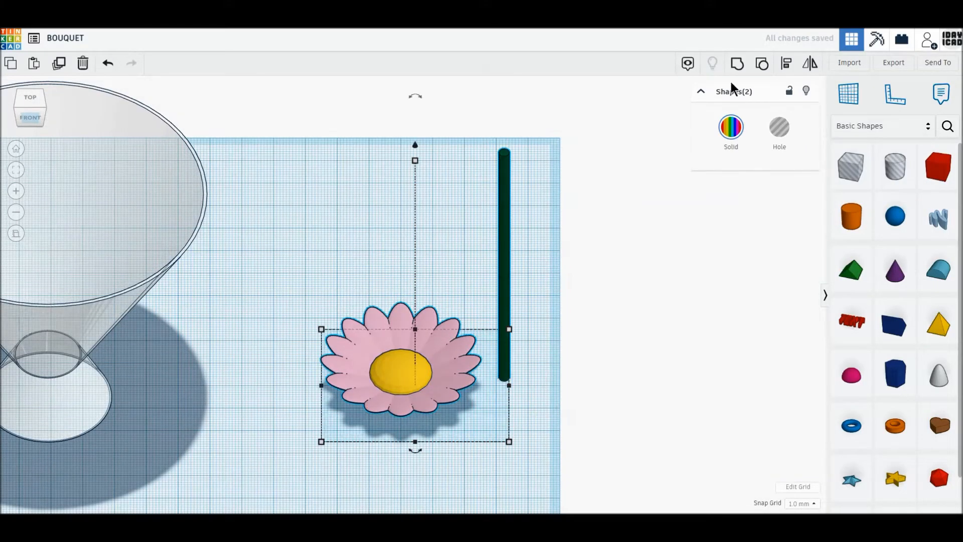
{"action": "left_click", "coordinate": [784, 71]}
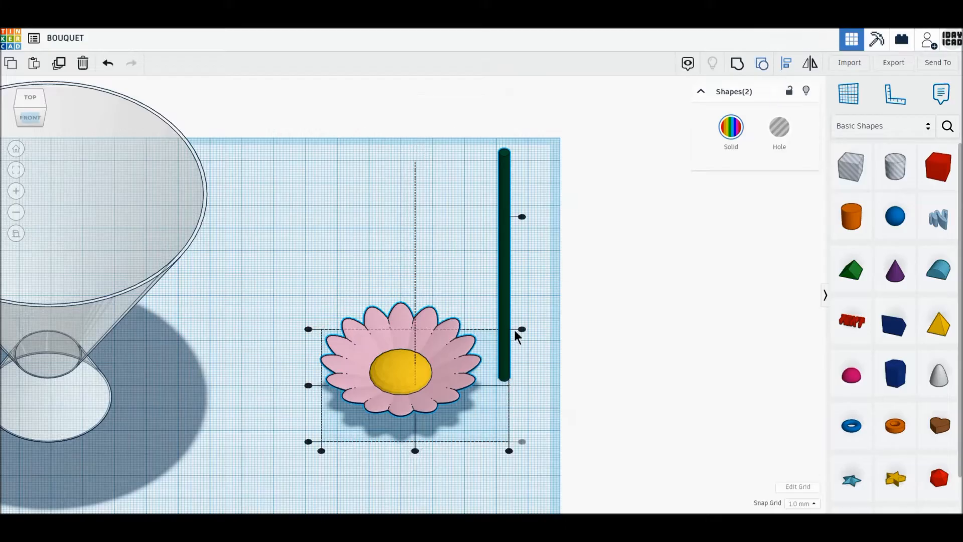
{"action": "left_click", "coordinate": [415, 450]}
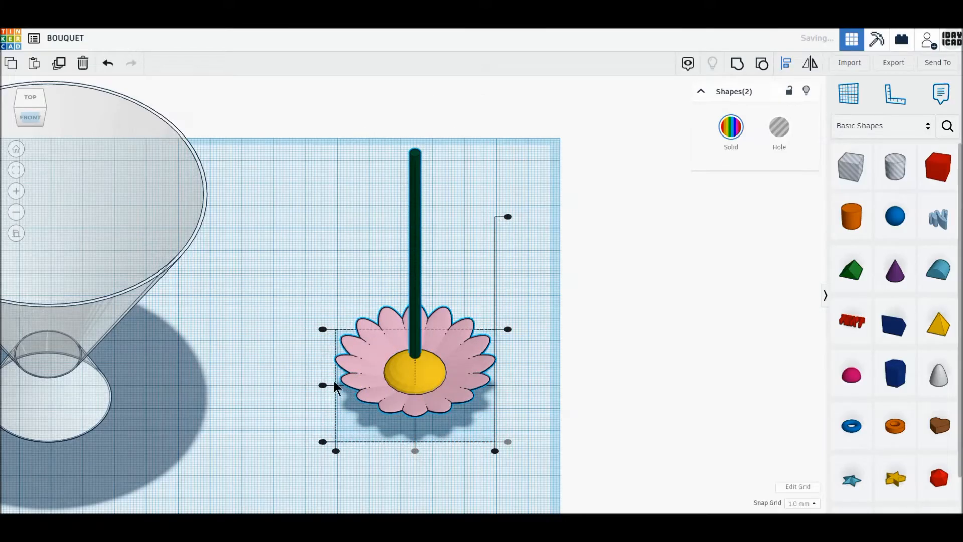
{"action": "left_click", "coordinate": [508, 217]}
- Raise the flower head on the stem to 94 mm above the workplane
{"action": "left_click", "coordinate": [569, 234]}
{"action": "left_click", "coordinate": [439, 170]}
{"action": "left_click_drag", "start_coordinate": [417, 145], "coordinate": [416, 133]}
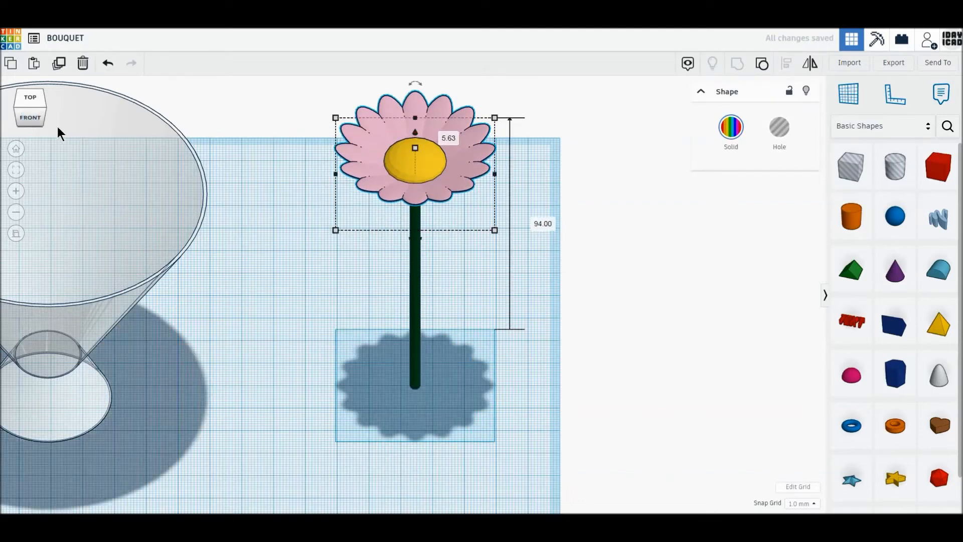
- Group the flower head and the stem into a single flower
{"action": "left_click_drag", "start_coordinate": [322, 109], "coordinate": [612, 243]}
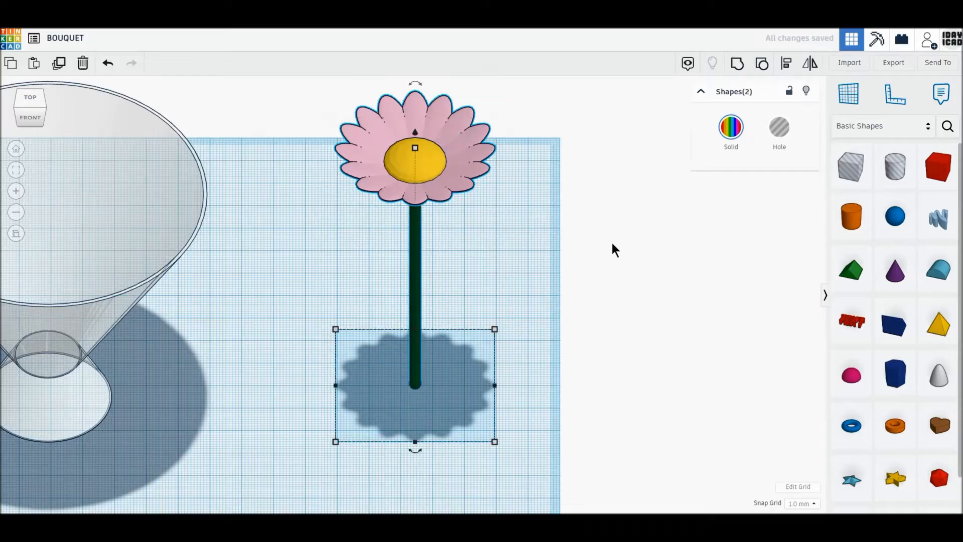
{"action": "left_click", "coordinate": [737, 65]}
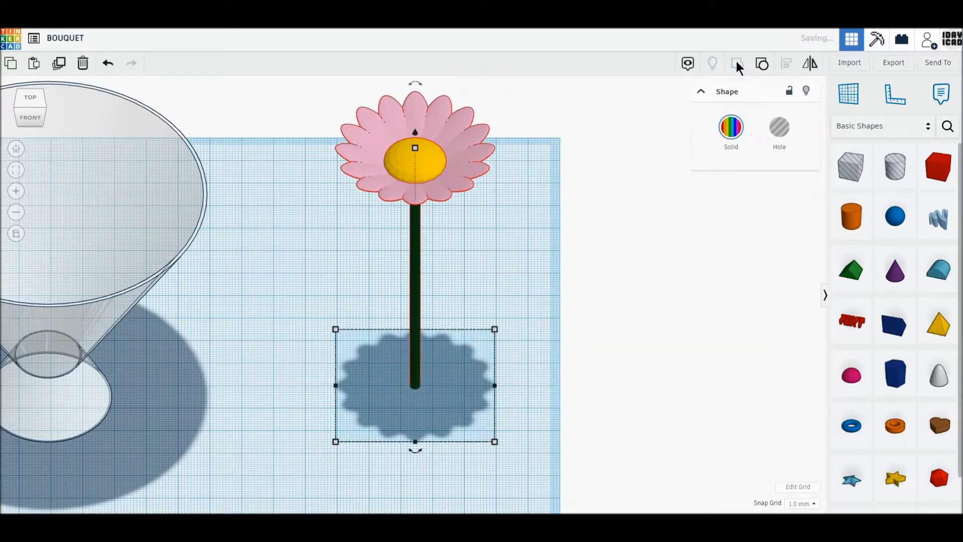
{"action": "middle_click_drag", "start_coordinate": [591, 150], "coordinate": [601, 179]}
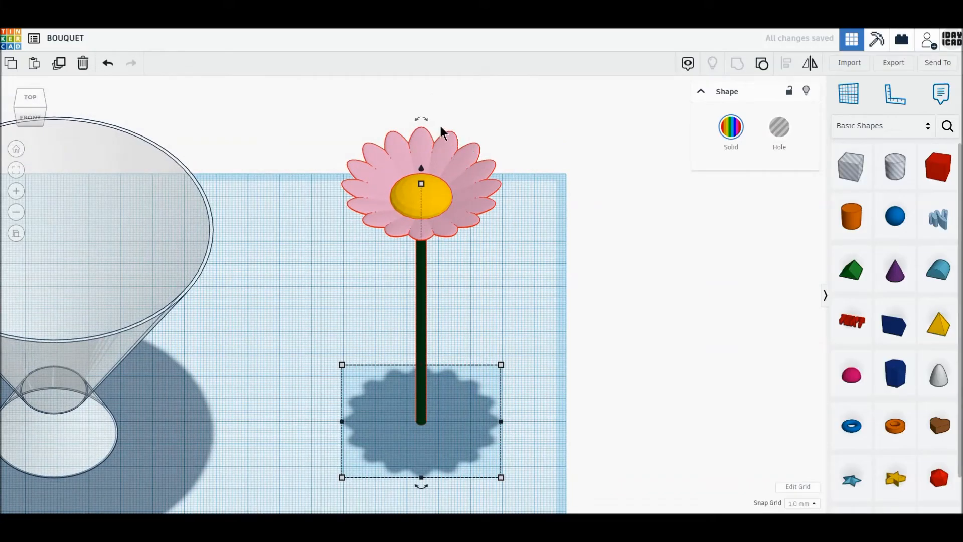
- Tilt the grouped flower sideways toward the vase and set its height above the workplane to 0 mm
{"action": "mouse_move", "coordinate": [422, 119]}
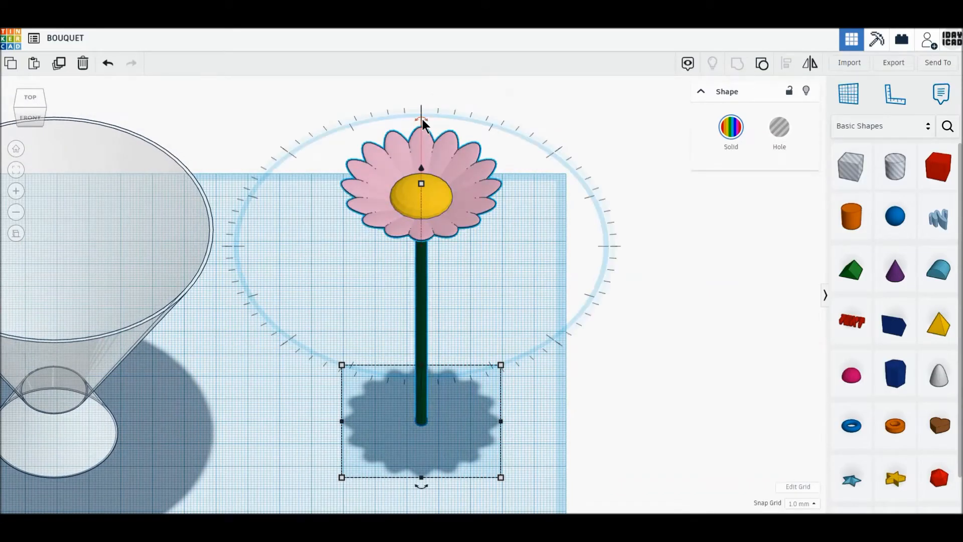
{"action": "left_click_drag", "start_coordinate": [422, 119], "coordinate": [387, 157]}
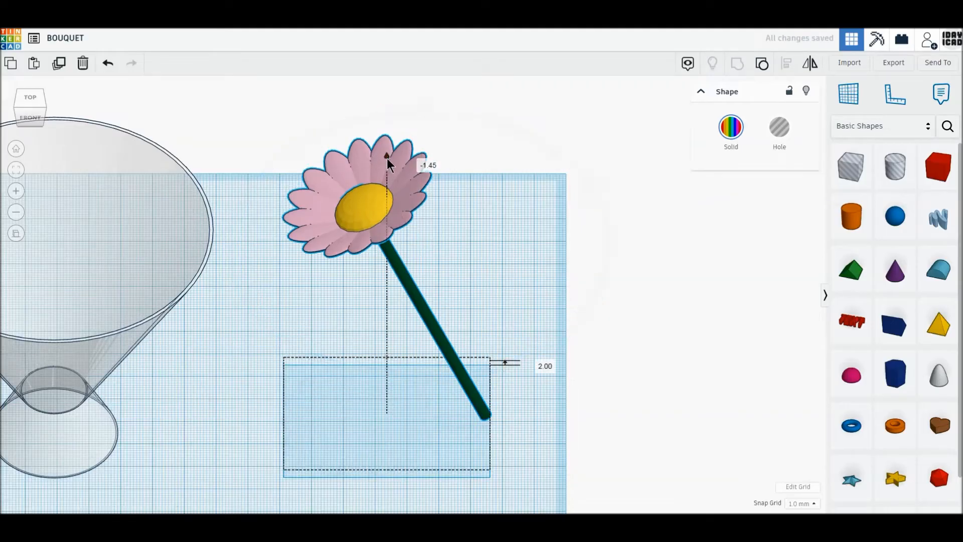
{"action": "left_click", "coordinate": [539, 362]}
{"action": "type", "text": "0"}
{"action": "key", "text": "Return"}
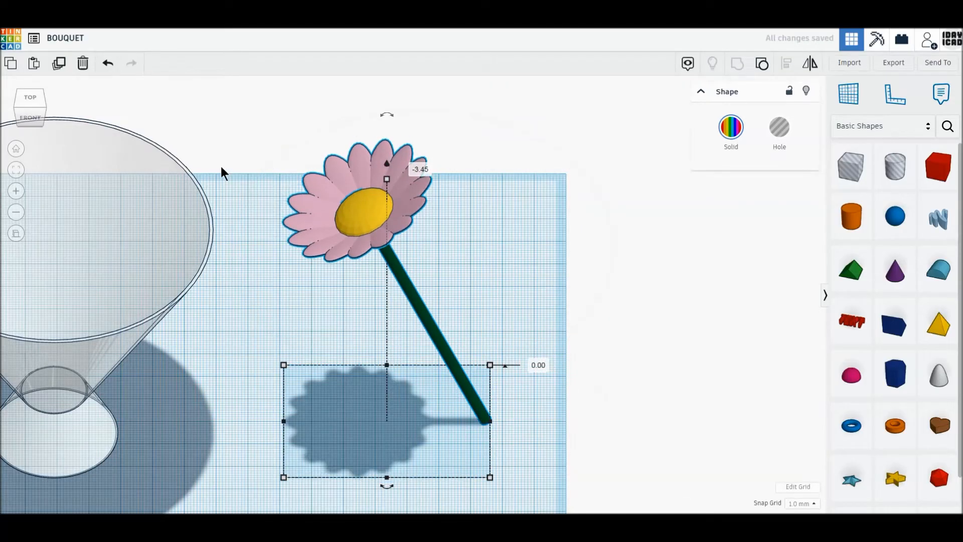
- Duplicate the tilted flower, rotate the copy 60° in plan and shift it about 27 mm right and 23 mm forward
{"action": "left_click", "coordinate": [30, 98]}
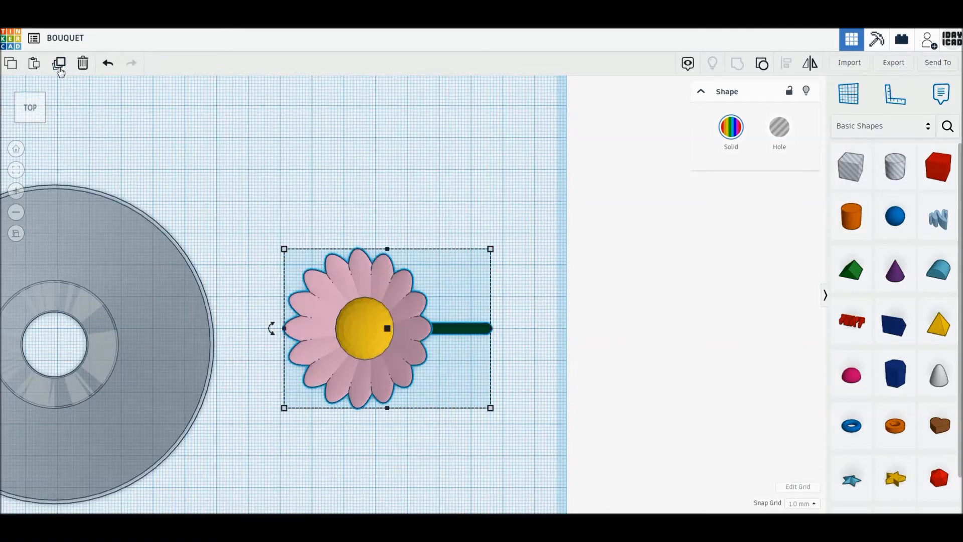
{"action": "left_click", "coordinate": [59, 65]}
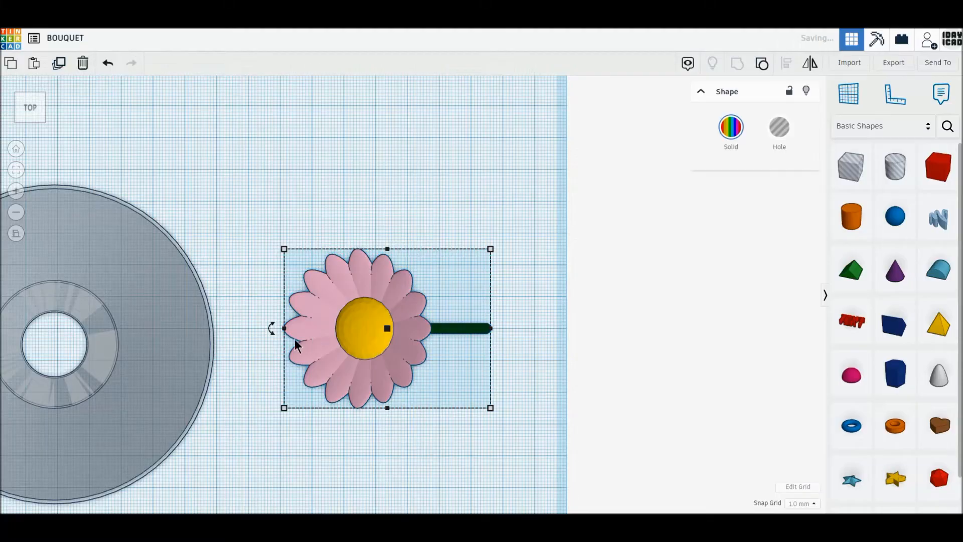
{"action": "left_click_drag", "start_coordinate": [273, 329], "coordinate": [312, 371]}
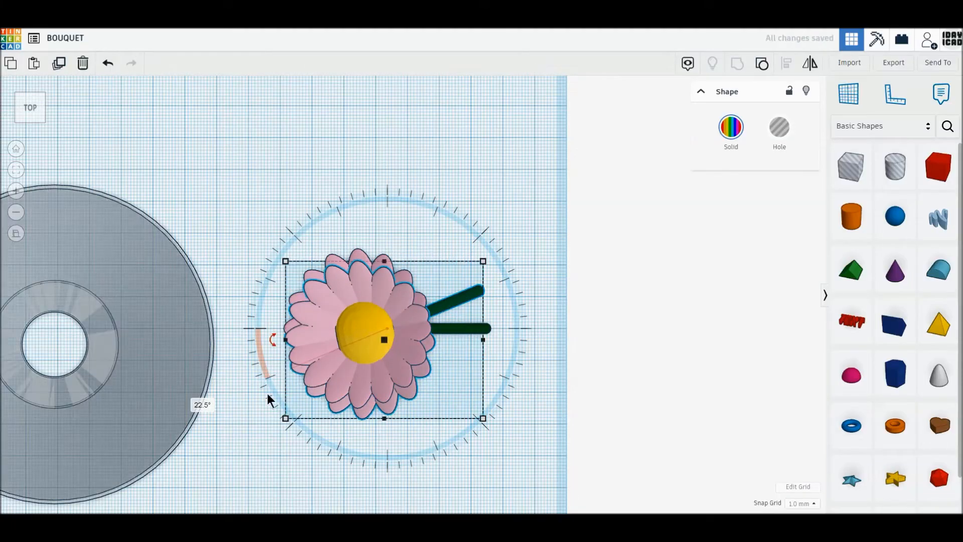
{"action": "type", "text": "60"}
{"action": "key", "text": "Return"}
{"action": "left_click_drag", "start_coordinate": [426, 262], "coordinate": [510, 337]}
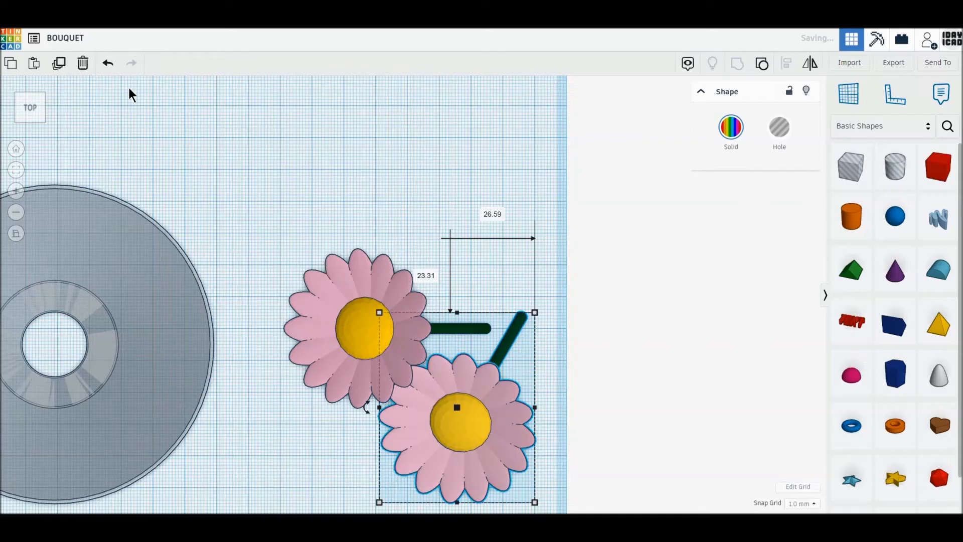
- Repeat the rotated and shifted duplication four times to complete a ring of six flowers
{"action": "left_click", "coordinate": [57, 65]}
{"action": "left_click", "coordinate": [58, 65]}
{"action": "left_click", "coordinate": [58, 66]}
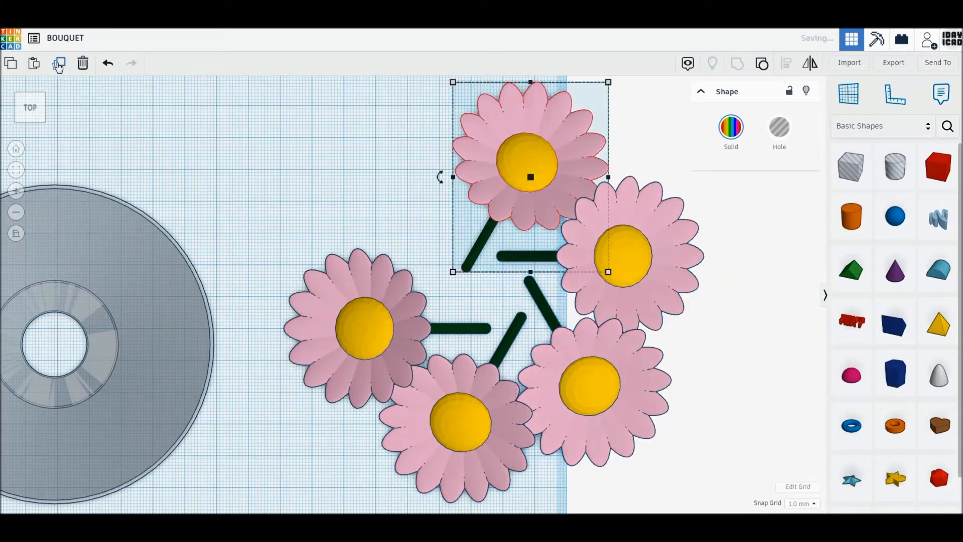
{"action": "left_click", "coordinate": [58, 66]}
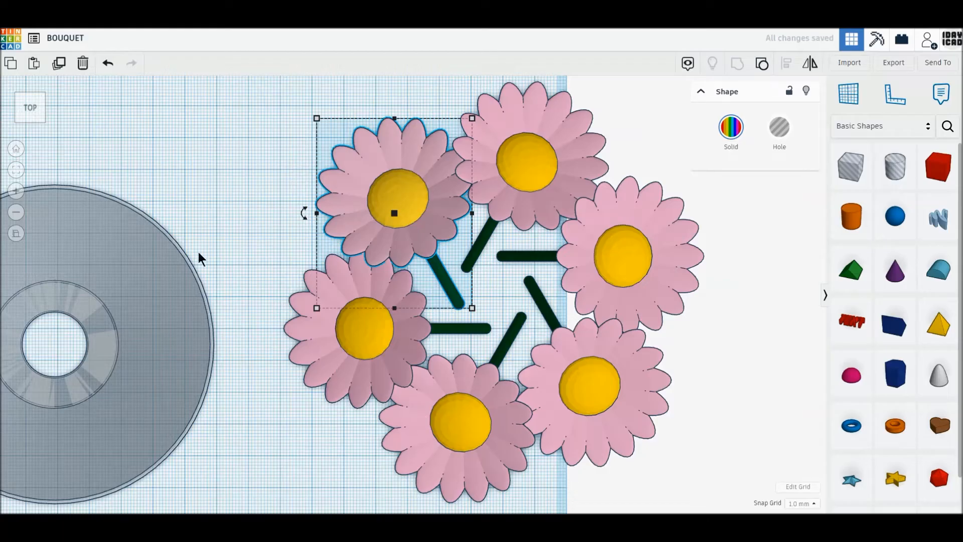
- Duplicate the original tilted flower and rotate the copy by -22.5° so its stem stands upright
{"action": "left_click", "coordinate": [33, 120]}
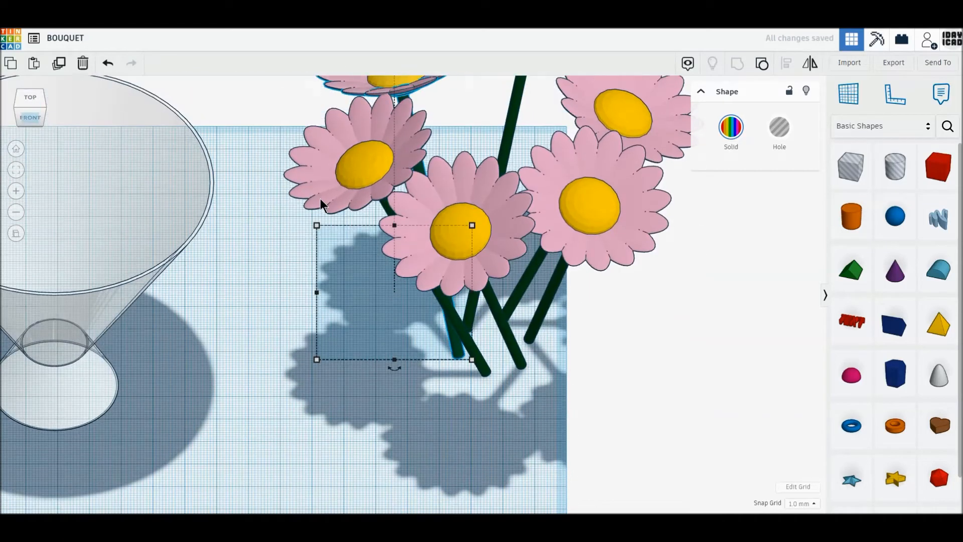
{"action": "middle_click_drag", "start_coordinate": [320, 199], "coordinate": [317, 278]}
{"action": "left_click", "coordinate": [380, 263]}
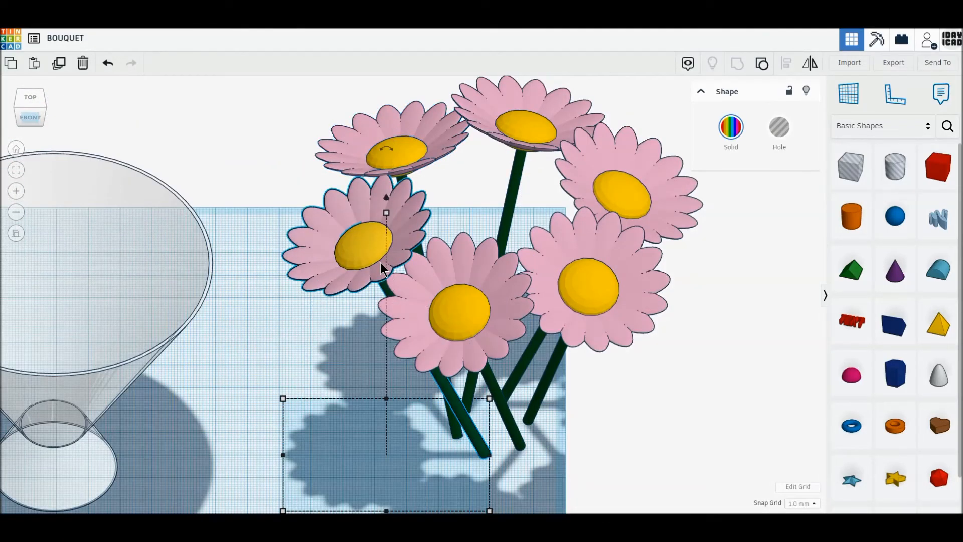
{"action": "left_click", "coordinate": [60, 64]}
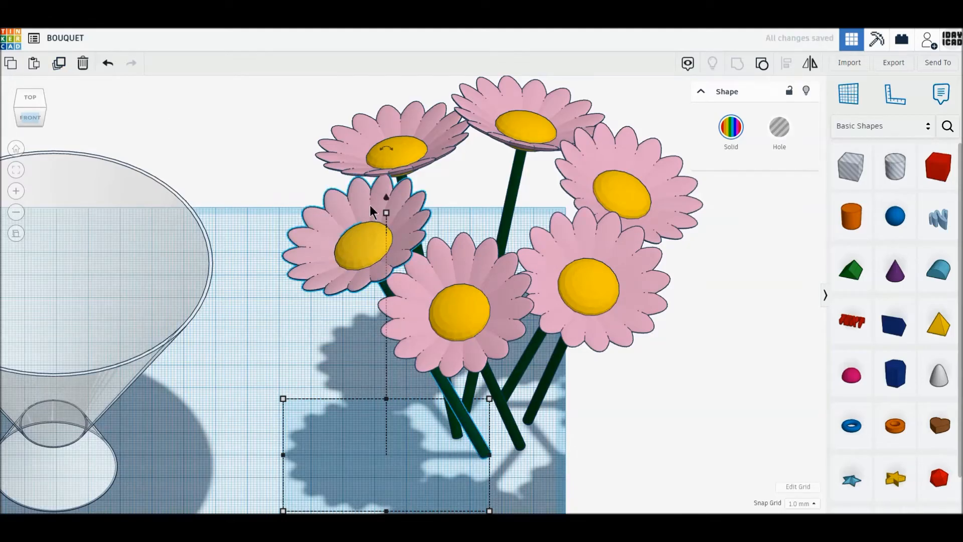
{"action": "left_click_drag", "start_coordinate": [385, 149], "coordinate": [426, 173]}
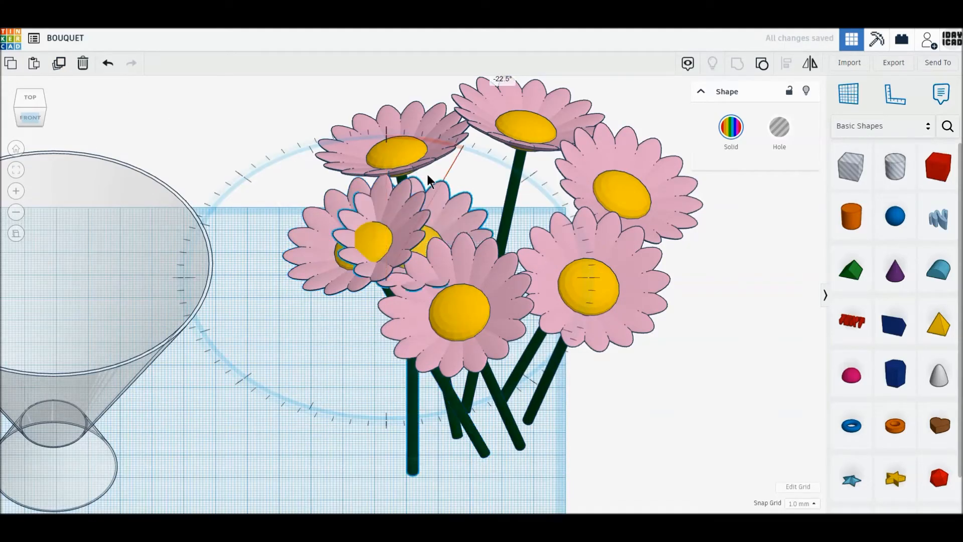
- Raise the upright flower to 8 mm above the workplane
{"action": "left_click", "coordinate": [33, 118]}
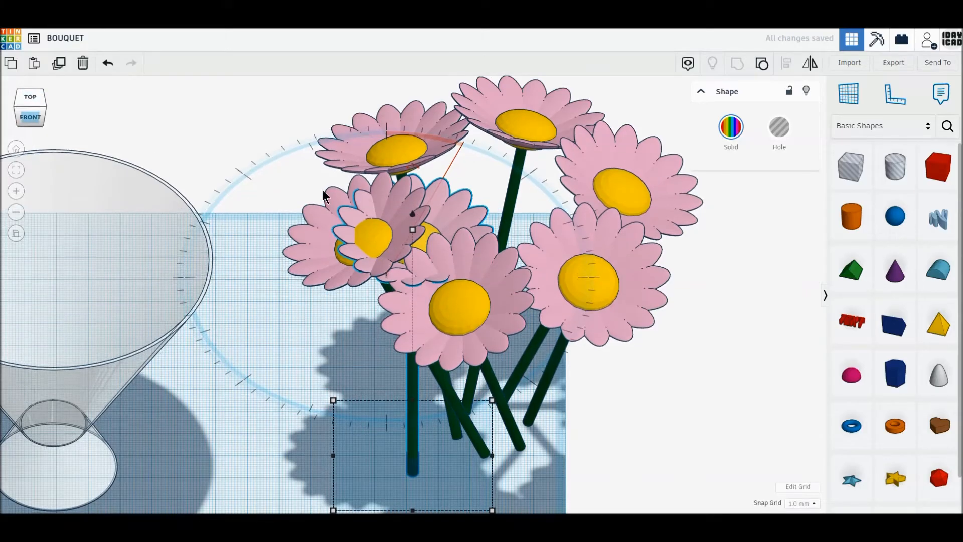
{"action": "scroll", "coordinate": [444, 196], "scroll_direction": "down", "scroll_amount": 2}
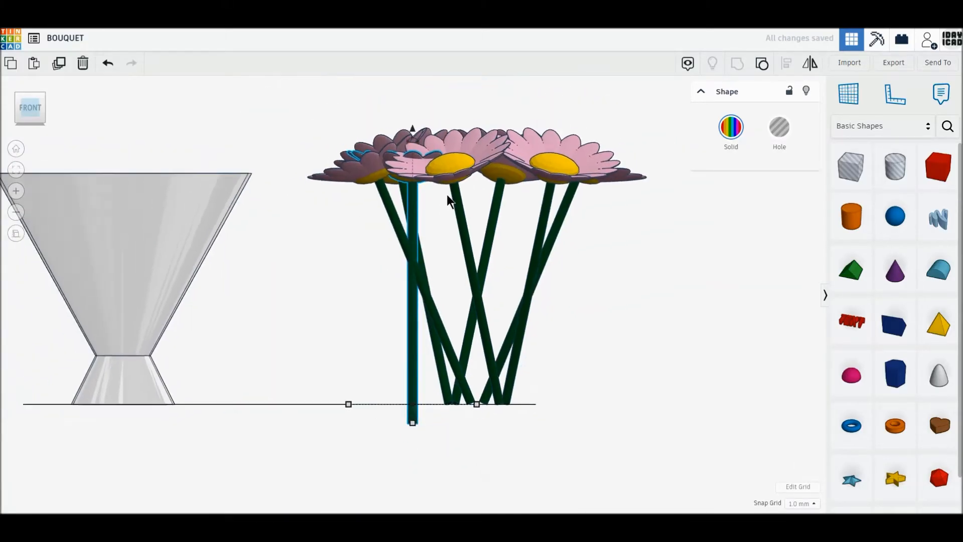
{"action": "middle_click_drag", "start_coordinate": [446, 194], "coordinate": [424, 242]}
{"action": "left_click_drag", "start_coordinate": [400, 176], "coordinate": [400, 141]}
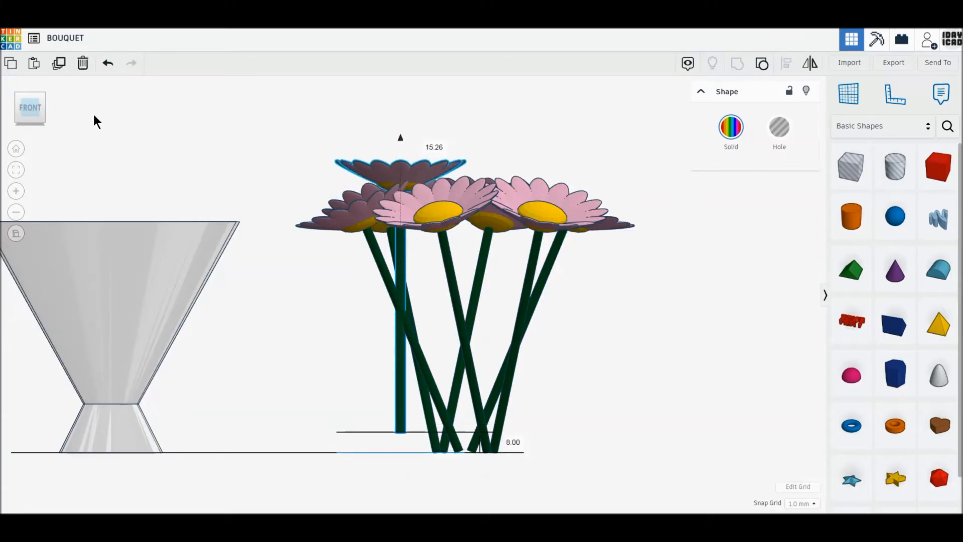
- Move the upright flower into the center of the flower ring
{"action": "left_click", "coordinate": [29, 87]}
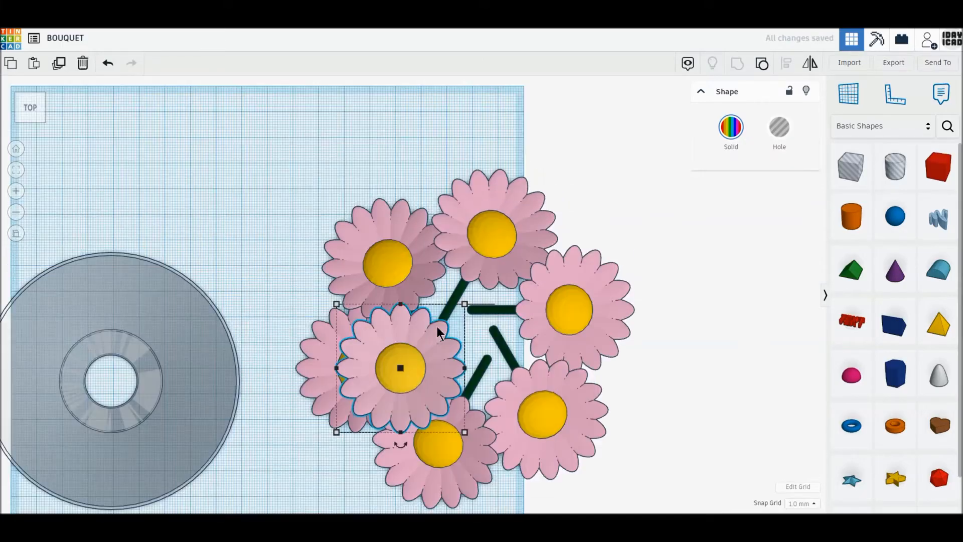
{"action": "left_click_drag", "start_coordinate": [450, 353], "coordinate": [504, 316]}
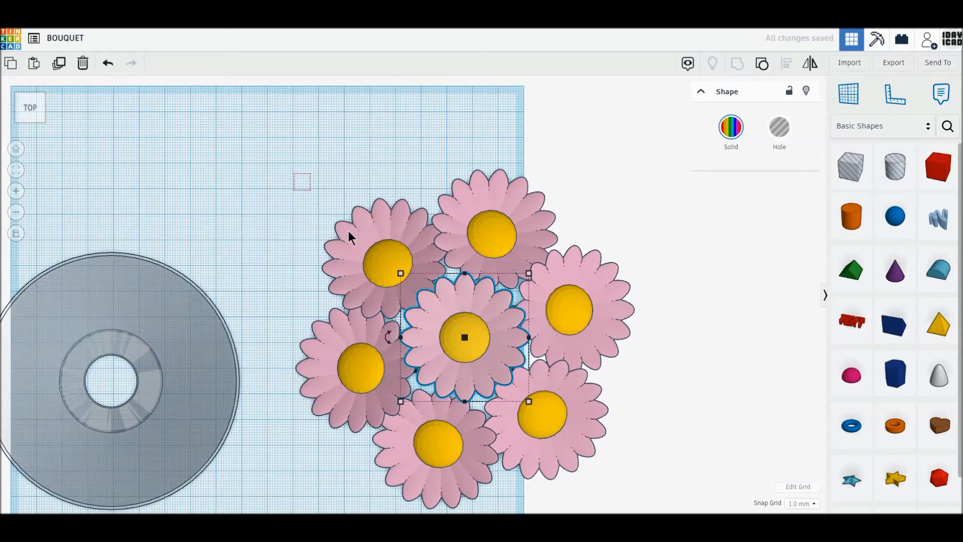
{"action": "left_click", "coordinate": [235, 172]}
- Place a sphere on the workplane in front of the flowers and reduce its height and depth
{"action": "middle_click_drag", "start_coordinate": [289, 173], "coordinate": [293, 139]}
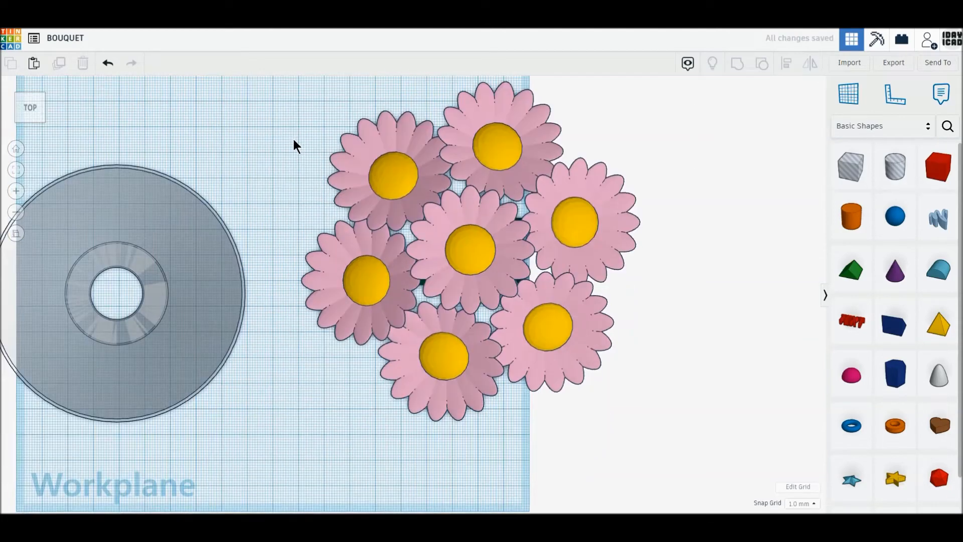
{"action": "left_click", "coordinate": [28, 119]}
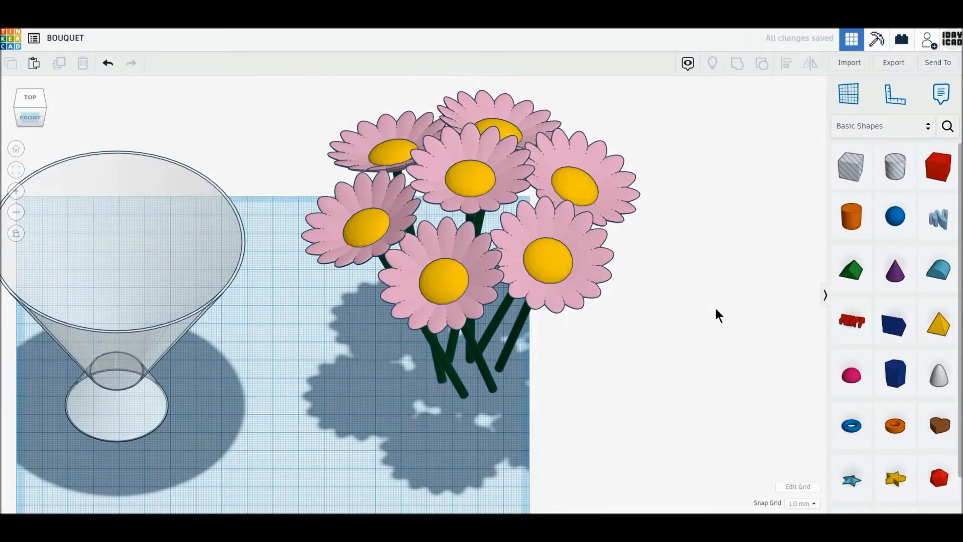
{"action": "left_click_drag", "start_coordinate": [895, 216], "coordinate": [350, 436]}
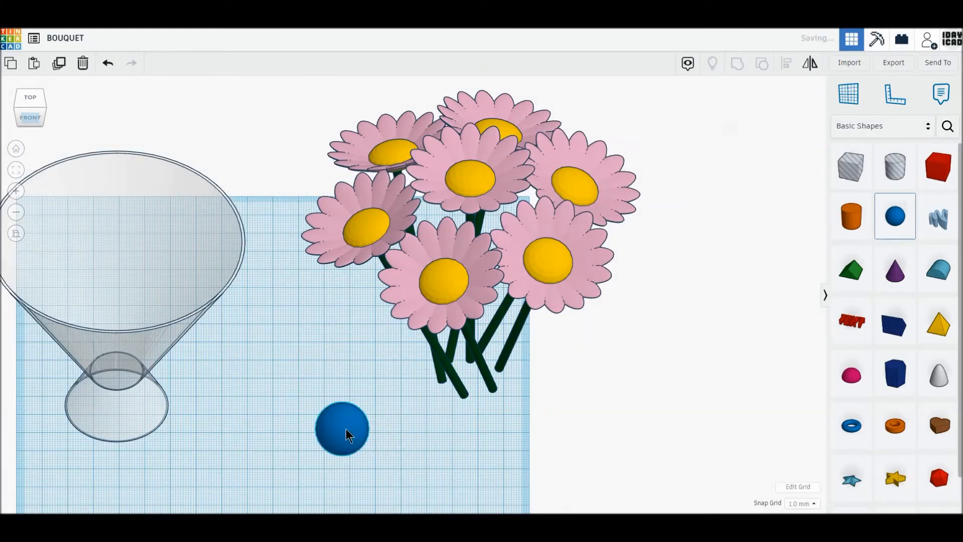
{"action": "left_click", "coordinate": [342, 411]}
{"action": "left_click", "coordinate": [392, 430]}
{"action": "type", "text": "10"}
{"action": "key", "text": "Return"}
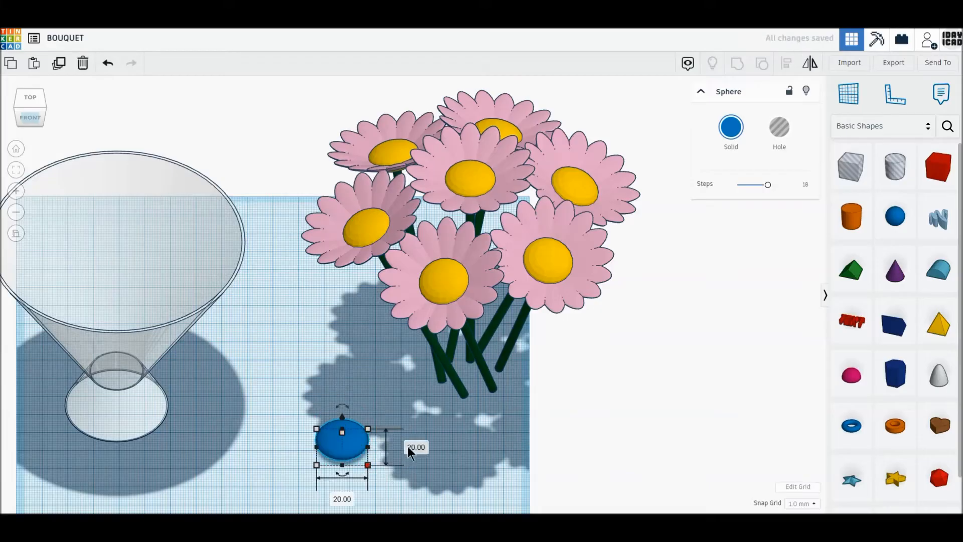
{"action": "key", "text": "Return"}
{"action": "left_click", "coordinate": [355, 475]}
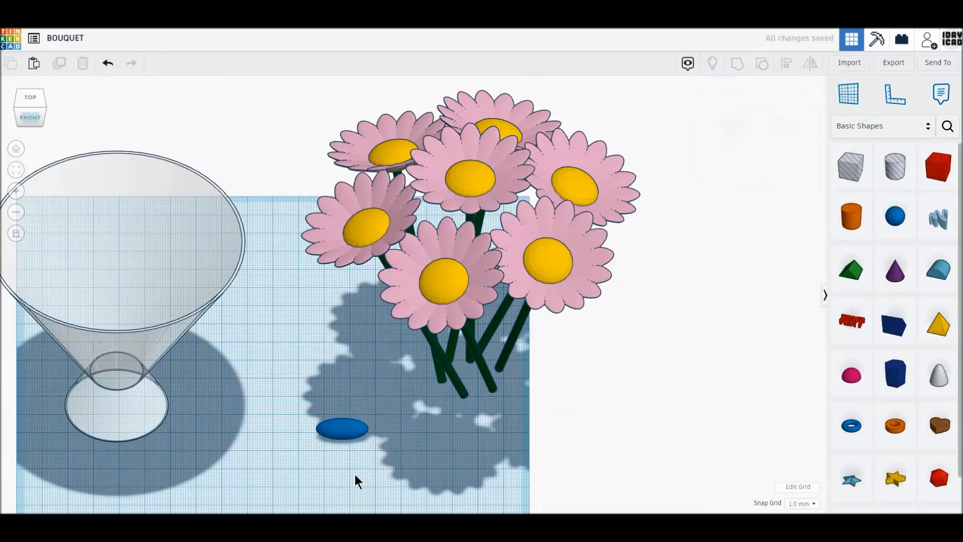
- Set the sphere's width to 8 mm
{"action": "left_click", "coordinate": [359, 437]}
{"action": "scroll", "coordinate": [404, 442], "scroll_direction": "up", "scroll_amount": 2}
{"action": "scroll", "coordinate": [402, 426], "scroll_direction": "up", "scroll_amount": 1}
{"action": "middle_click_drag", "start_coordinate": [410, 414], "coordinate": [421, 296]}
{"action": "left_click", "coordinate": [368, 347]}
{"action": "left_click", "coordinate": [337, 381]}
{"action": "type", "text": "8"}
{"action": "key", "text": "Return"}
- Reduce the sphere's steps to 7 and color it white
{"action": "left_click_drag", "start_coordinate": [768, 186], "coordinate": [747, 189]}
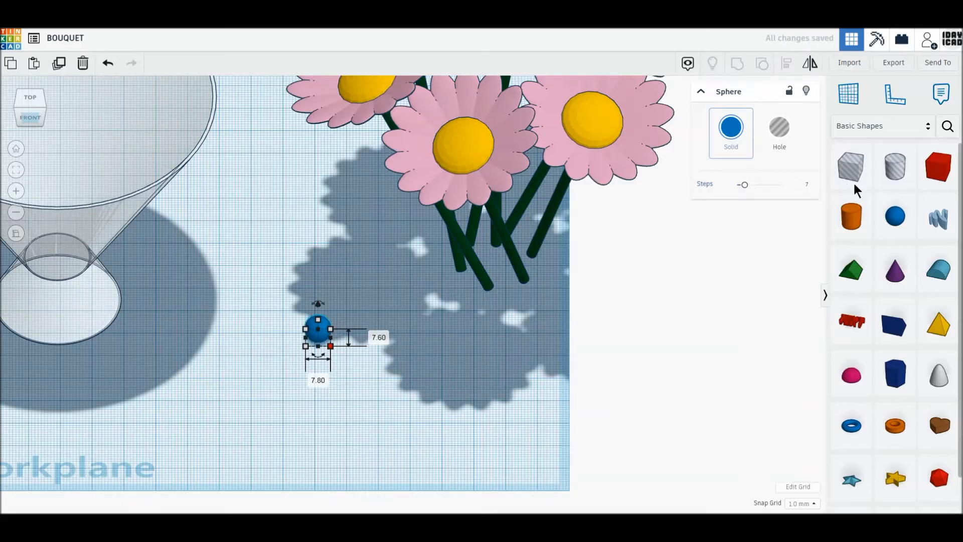
{"action": "left_click", "coordinate": [730, 127]}
{"action": "left_click", "coordinate": [897, 196]}
{"action": "left_click", "coordinate": [321, 305]}
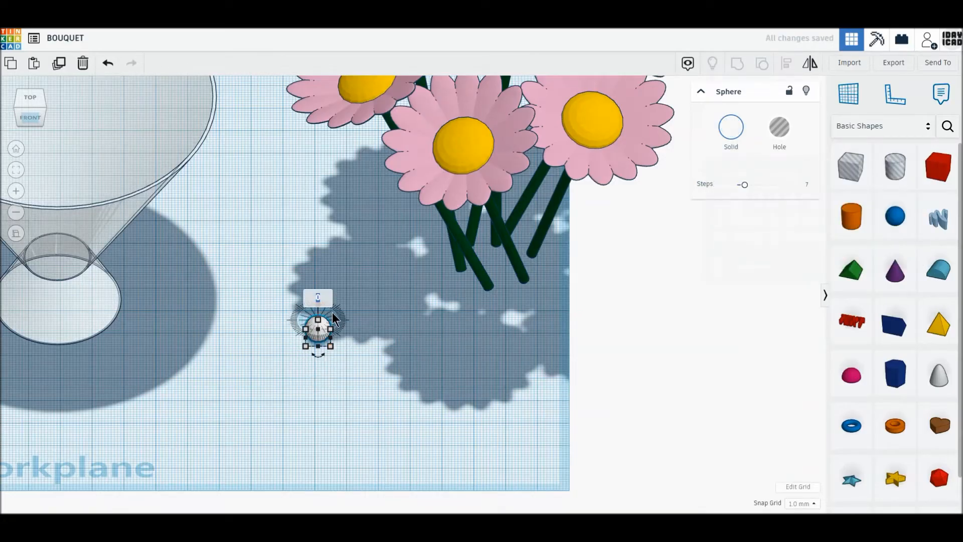
{"action": "left_click", "coordinate": [438, 322]}
- Add a cylinder beside the white sphere and set its width and depth to 2 mm each
{"action": "left_click_drag", "start_coordinate": [851, 216], "coordinate": [416, 399]}
{"action": "left_click", "coordinate": [448, 421]}
{"action": "left_click", "coordinate": [427, 454]}
{"action": "type", "text": "2"}
{"action": "key", "text": "Return"}
{"action": "type", "text": "2"}
{"action": "key", "text": "Return"}
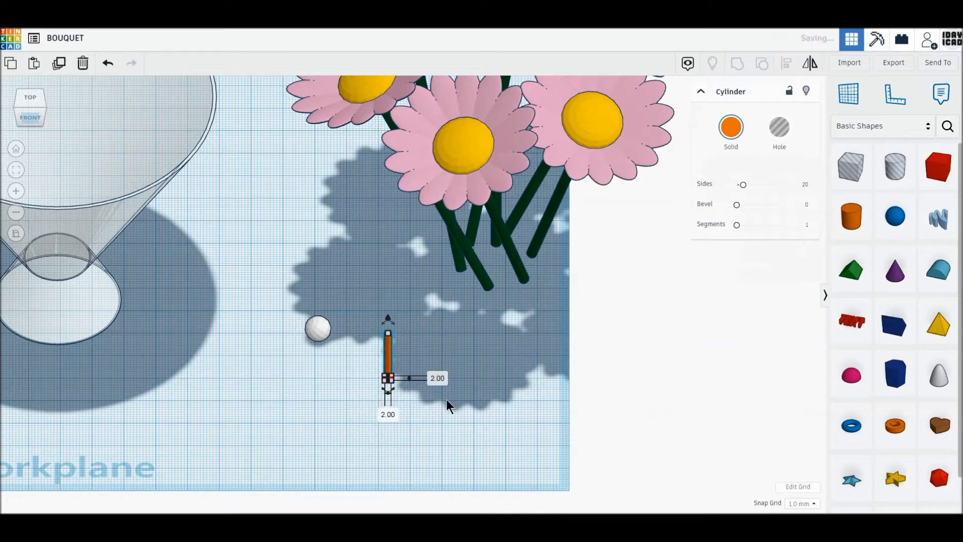
- Set the thin cylinder's height to 80 mm and color it dark green as a stem
{"action": "left_click", "coordinate": [436, 355]}
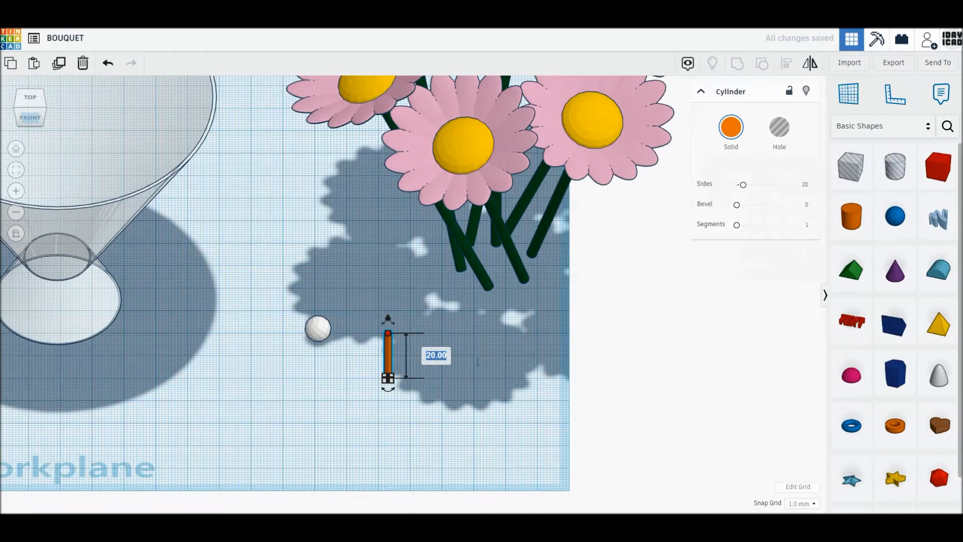
{"action": "type", "text": "80"}
{"action": "key", "text": "Return"}
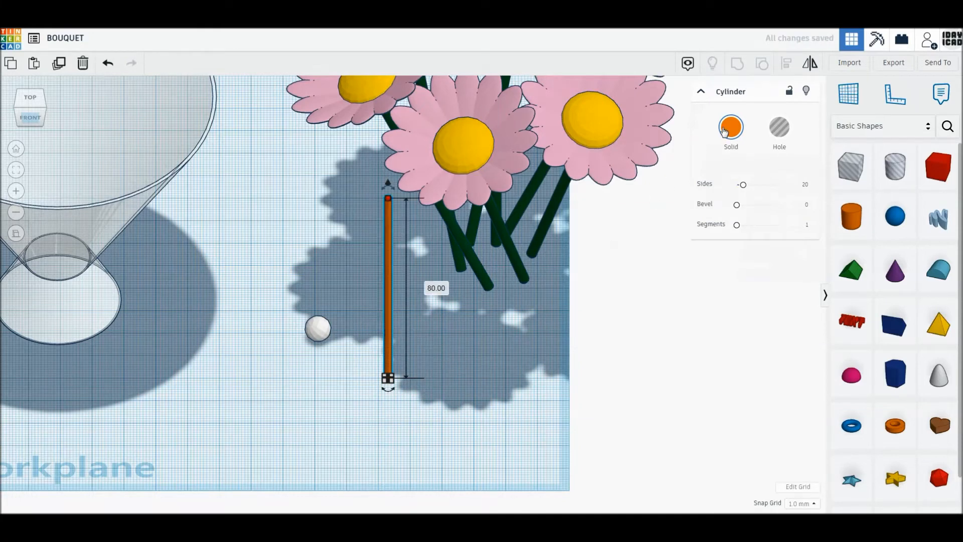
{"action": "left_click", "coordinate": [730, 127]}
{"action": "left_click", "coordinate": [774, 220]}
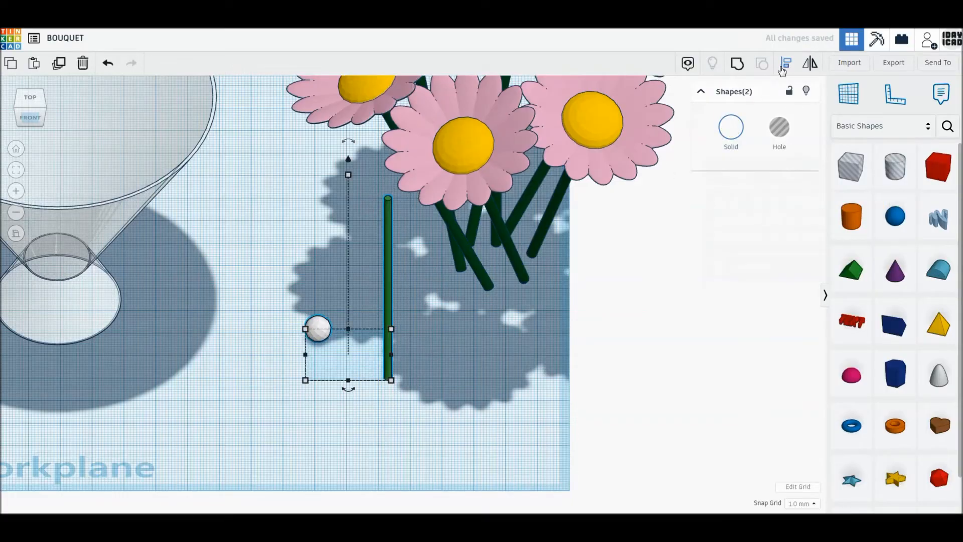
- Align the white sphere and the thin stem on both horizontal centers and level their tops
{"action": "left_click", "coordinate": [782, 70]}
{"action": "left_click", "coordinate": [348, 389]}
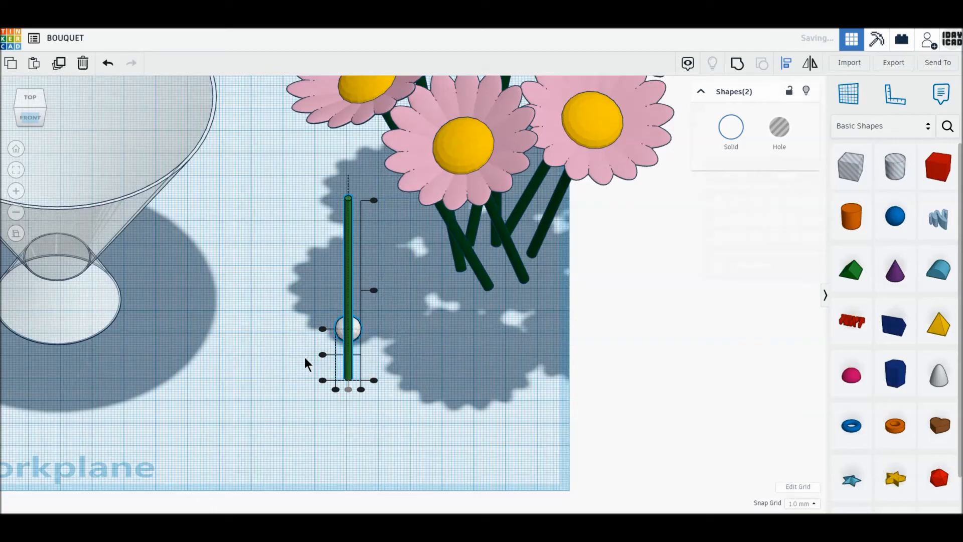
{"action": "left_click", "coordinate": [322, 355]}
{"action": "left_click", "coordinate": [375, 185]}
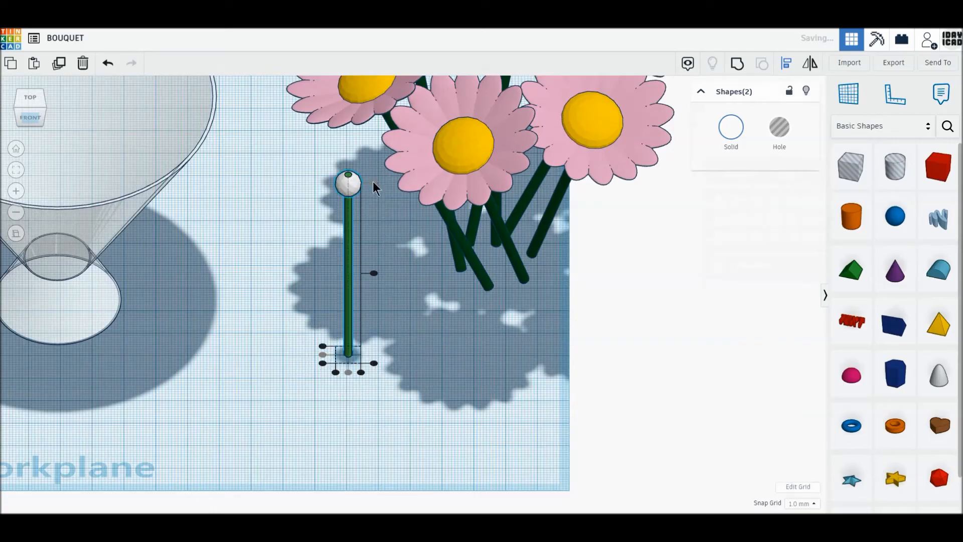
{"action": "left_click", "coordinate": [347, 192]}
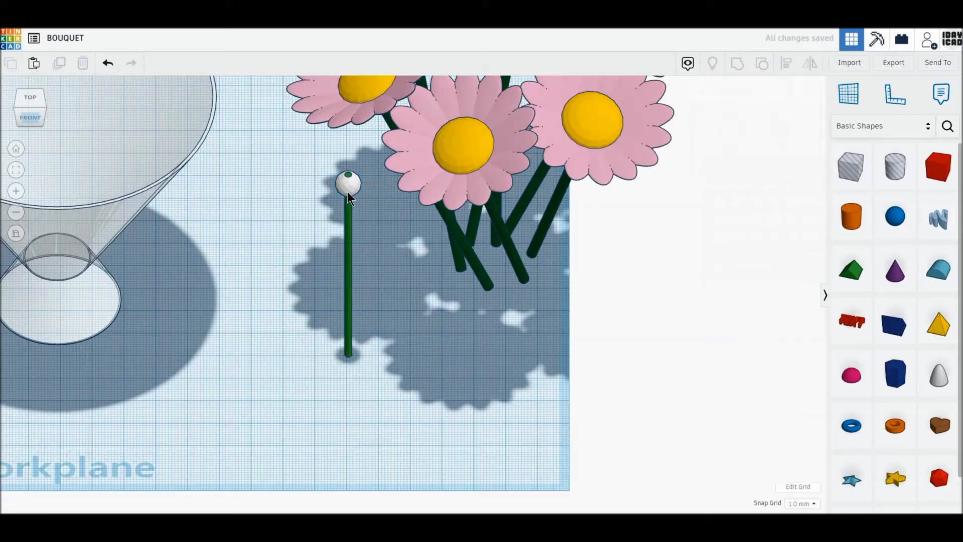
- Raise the white sphere slightly over the thin stem's top and group both as one multicolor filler flower
{"action": "left_click", "coordinate": [348, 187]}
{"action": "left_click_drag", "start_coordinate": [348, 158], "coordinate": [348, 151]}
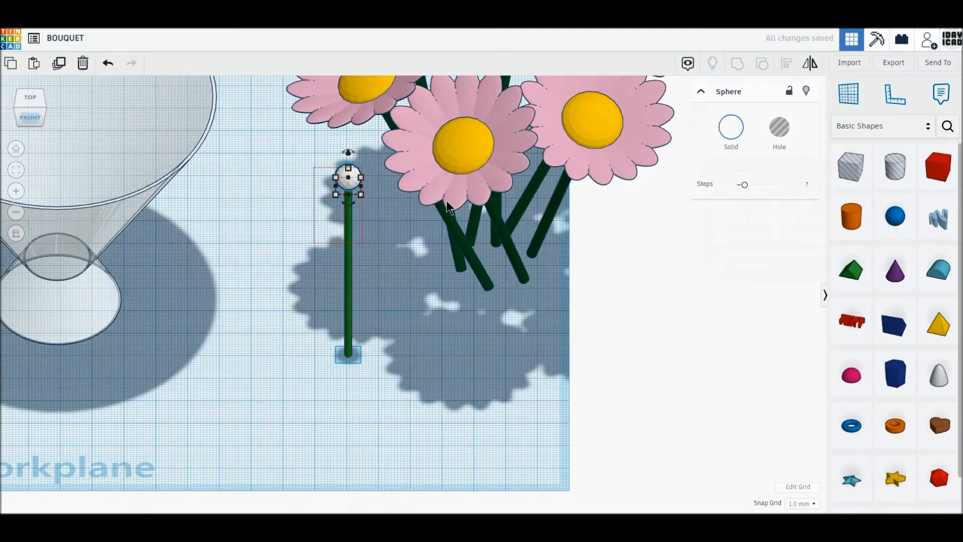
{"action": "left_click", "coordinate": [348, 241], "text": "shift"}
{"action": "left_click", "coordinate": [736, 64]}
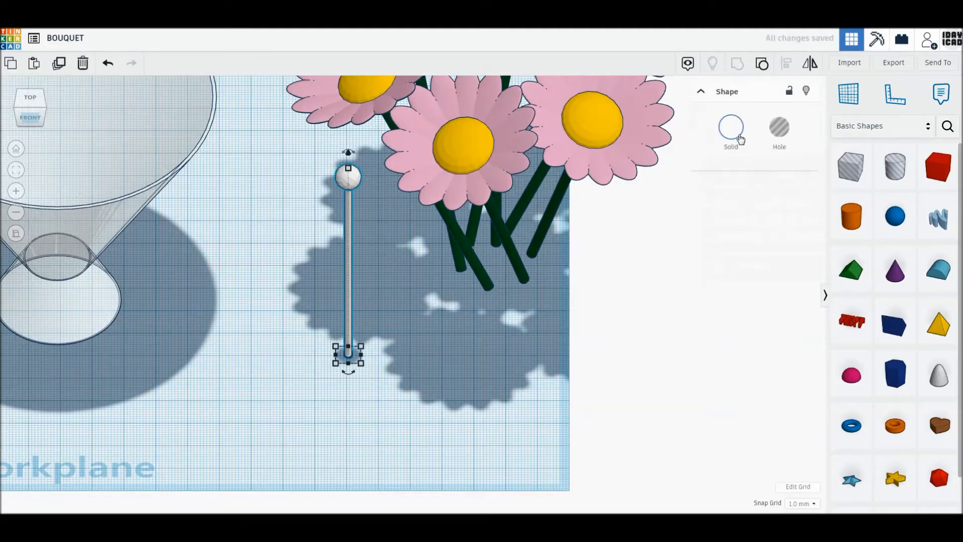
{"action": "left_click", "coordinate": [740, 137]}
{"action": "left_click", "coordinate": [735, 266]}
- Tilt the filler flower sideways by 45° and raise it to 23 mm above the workplane
{"action": "left_click_drag", "start_coordinate": [343, 152], "coordinate": [298, 218]}
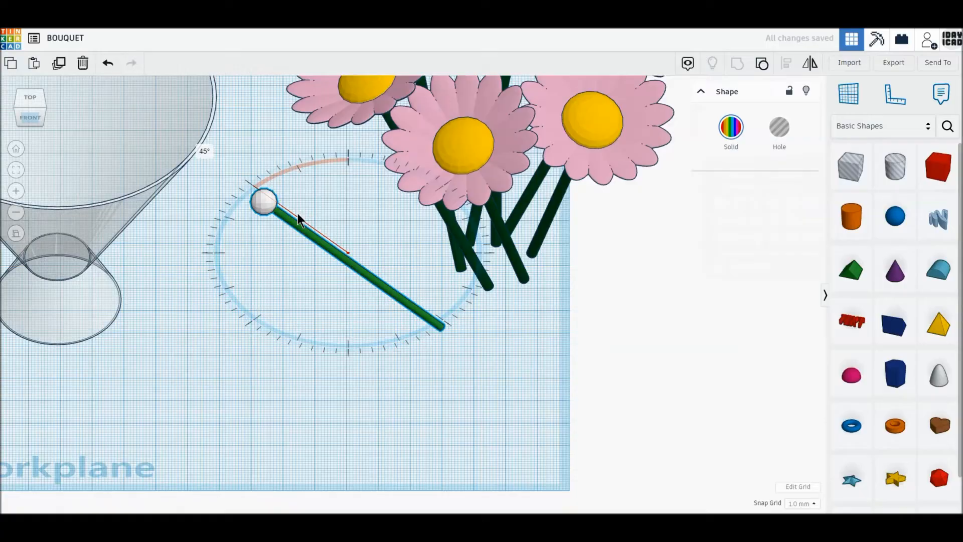
{"action": "left_click_drag", "start_coordinate": [359, 270], "coordinate": [429, 197]}
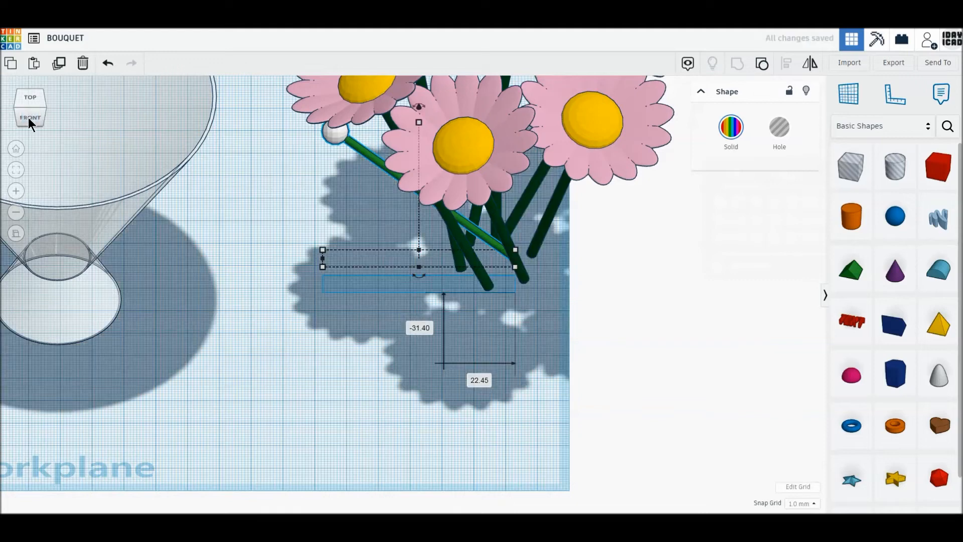
{"action": "left_click", "coordinate": [28, 117]}
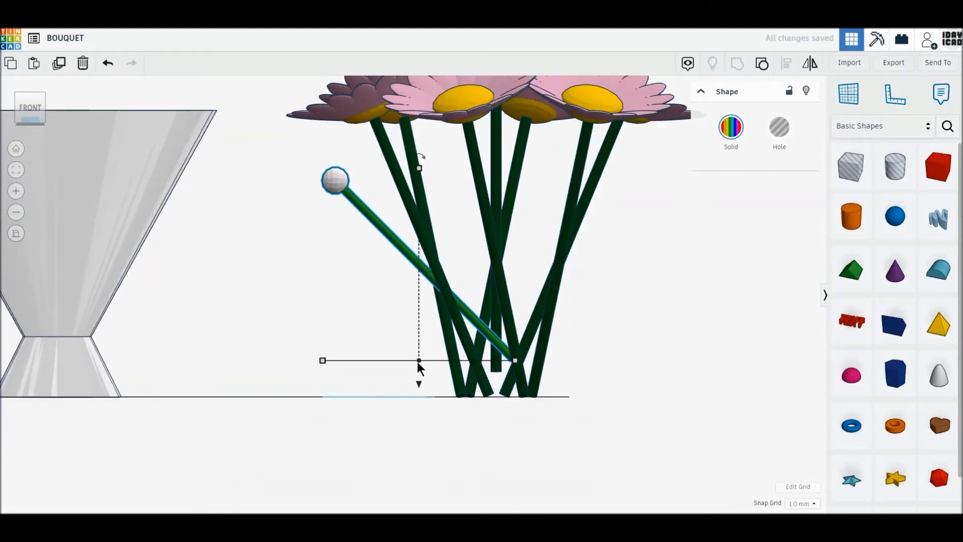
{"action": "left_click_drag", "start_coordinate": [419, 385], "coordinate": [419, 347]}
- Move the tilted filler flower out to the clear area in front of the daisies
{"action": "left_click", "coordinate": [30, 92]}
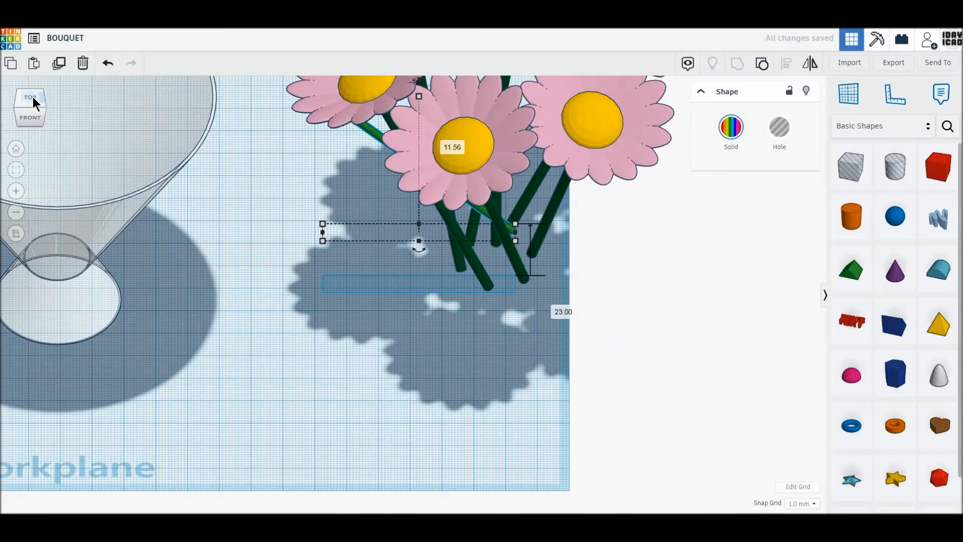
{"action": "left_click", "coordinate": [32, 97]}
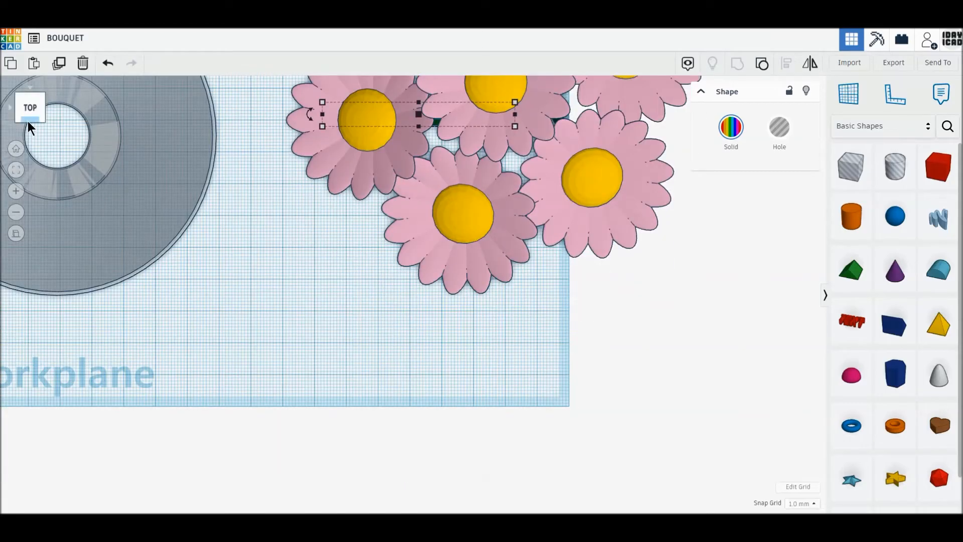
{"action": "left_click", "coordinate": [28, 121]}
{"action": "left_click_drag", "start_coordinate": [372, 88], "coordinate": [323, 336]}
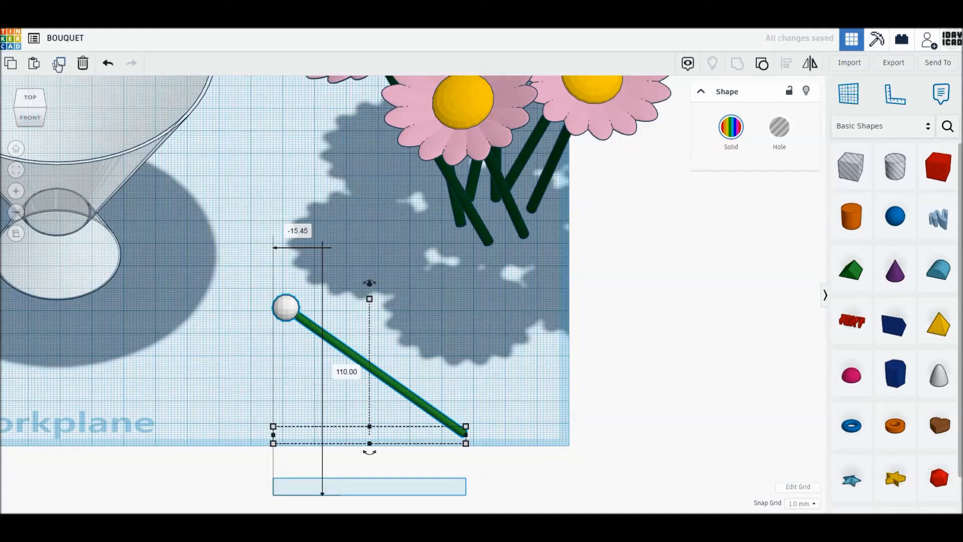
- Duplicate the tilted filler flower, mirror the copy sideways and place it so both stems cross near their lower ends
{"action": "left_click", "coordinate": [59, 64]}
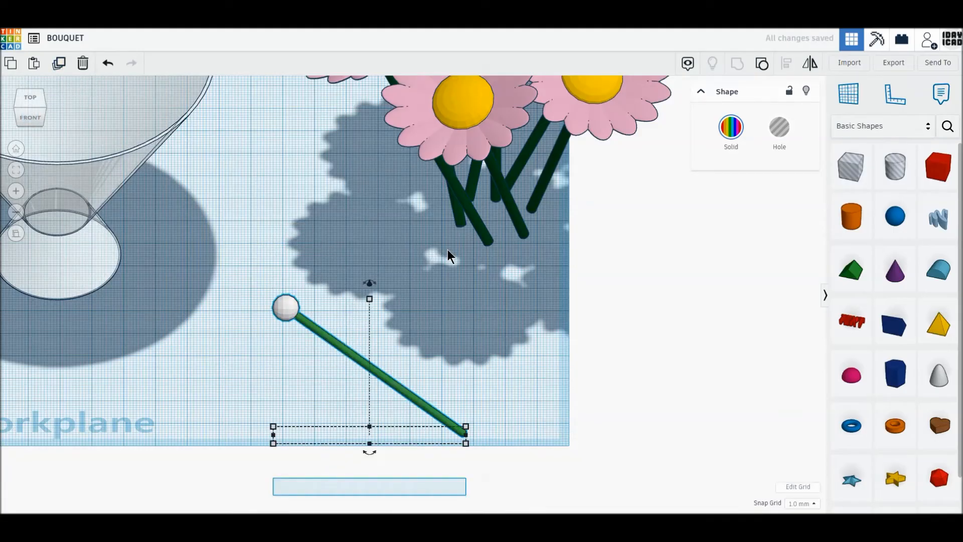
{"action": "left_click", "coordinate": [808, 68]}
{"action": "left_click", "coordinate": [371, 452]}
{"action": "left_click_drag", "start_coordinate": [403, 344], "coordinate": [532, 339]}
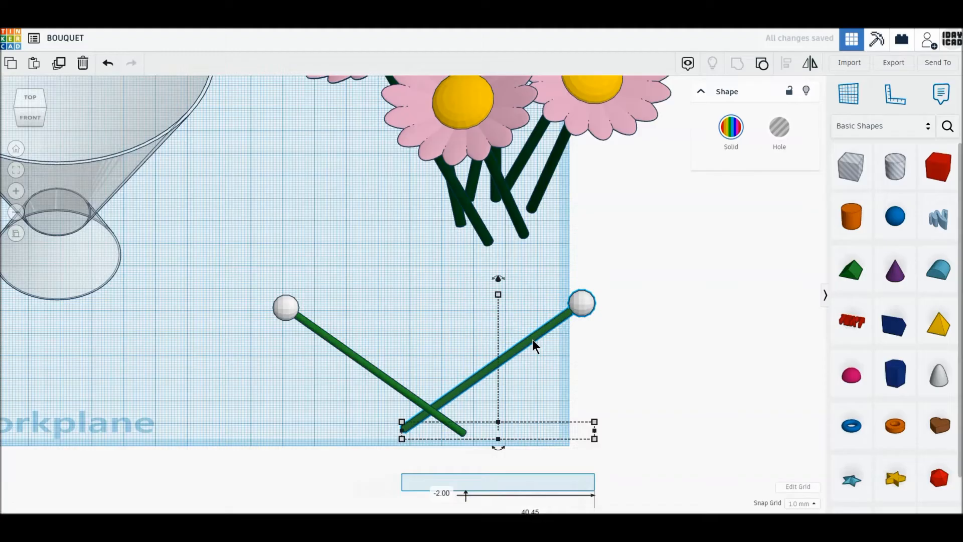
{"action": "scroll", "coordinate": [533, 339], "scroll_direction": "down", "scroll_amount": 2}
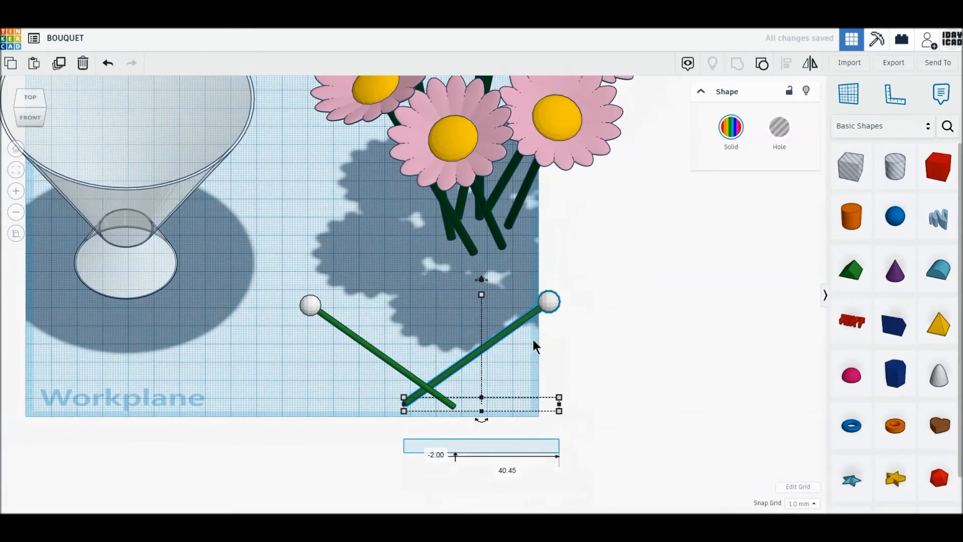
{"action": "left_click_drag", "start_coordinate": [521, 322], "coordinate": [532, 334]}
{"action": "middle_click_drag", "start_coordinate": [531, 327], "coordinate": [535, 374]}
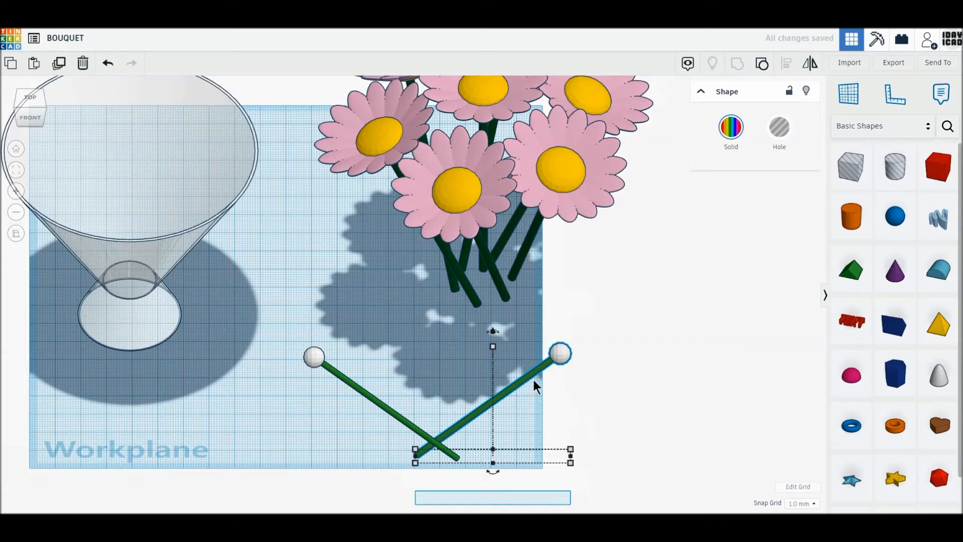
{"action": "left_click_drag", "start_coordinate": [528, 380], "coordinate": [540, 380]}
- Duplicate the crossed pair of filler flowers and rotate the copy one increment about the vertical axis
{"action": "left_click_drag", "start_coordinate": [280, 344], "coordinate": [591, 452]}
{"action": "middle_click_drag", "start_coordinate": [583, 408], "coordinate": [571, 363]}
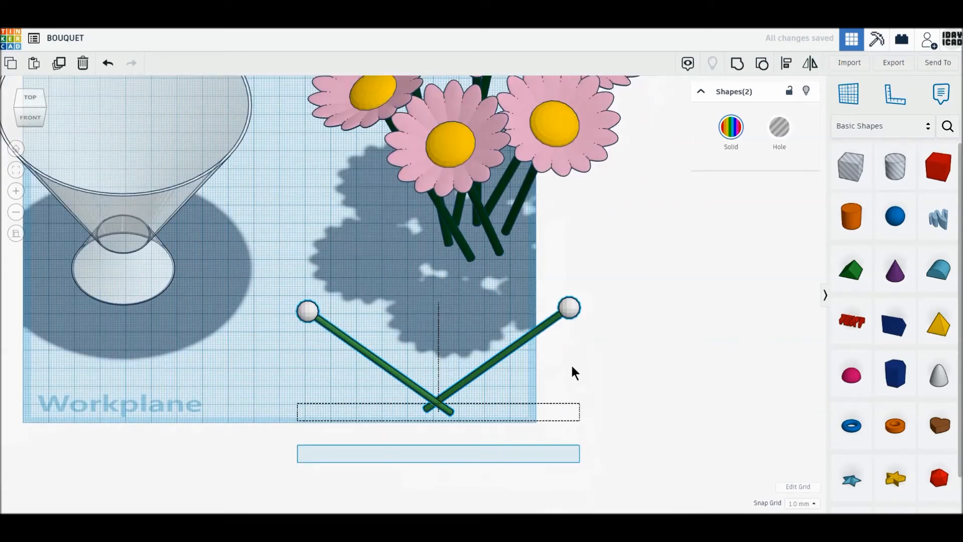
{"action": "left_click", "coordinate": [59, 67]}
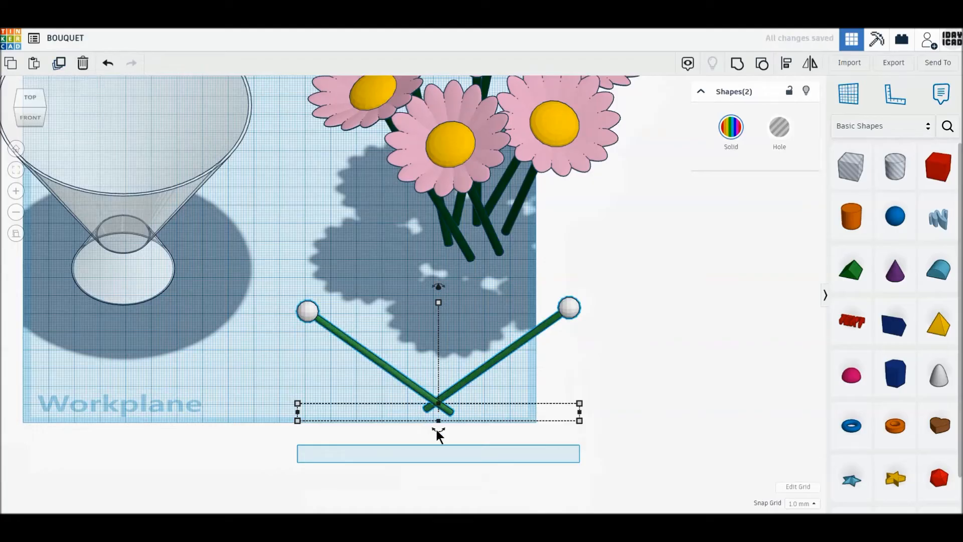
{"action": "left_click_drag", "start_coordinate": [438, 435], "coordinate": [452, 429]}
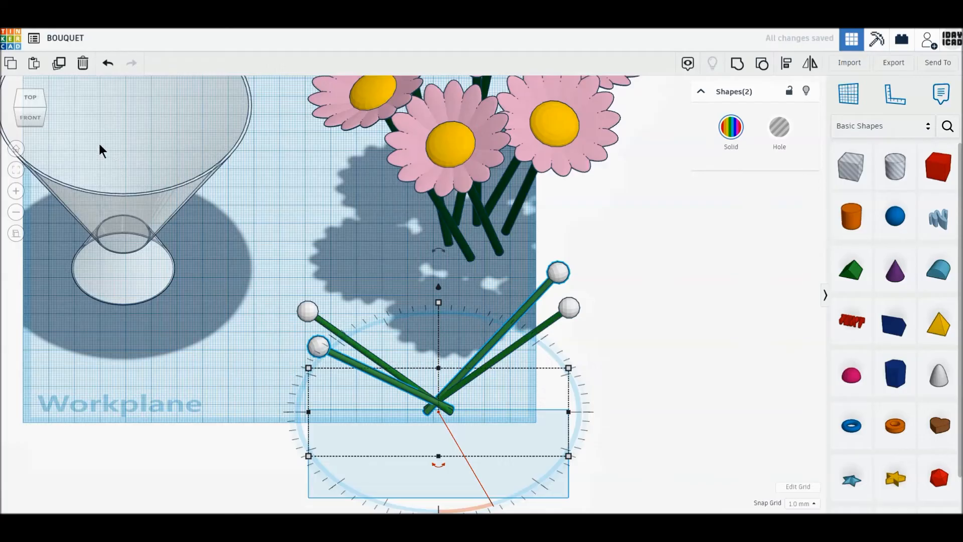
- Repeat the rotated duplication of the pair until 16 filler flowers form a full ring
{"action": "left_click", "coordinate": [60, 66]}
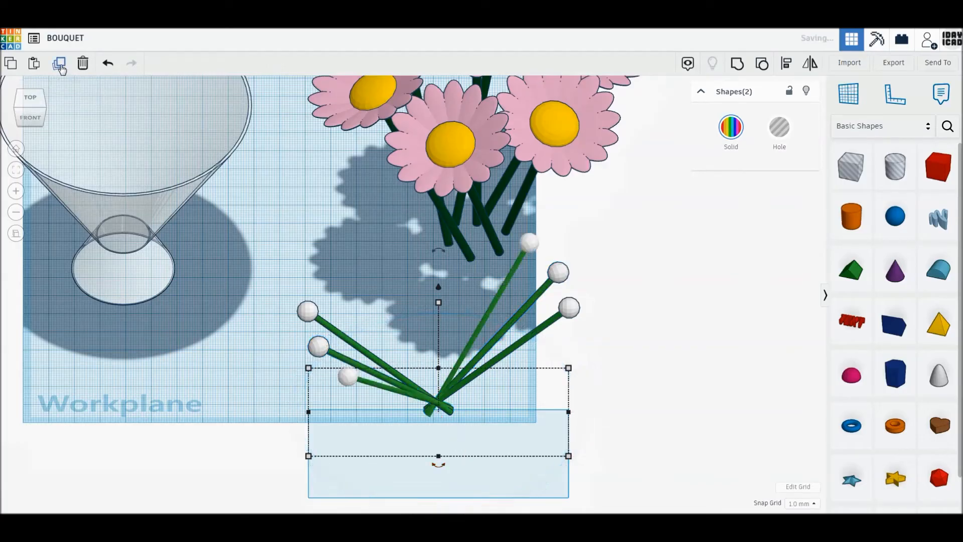
{"action": "left_click", "coordinate": [60, 66]}
{"action": "left_click", "coordinate": [60, 66]}
{"action": "left_click", "coordinate": [59, 67]}
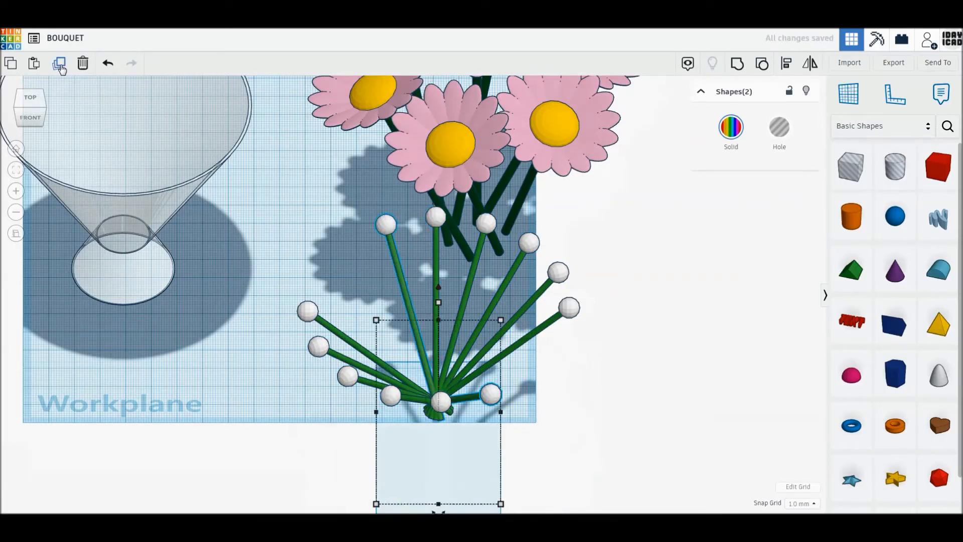
{"action": "left_click", "coordinate": [60, 66]}
{"action": "left_click", "coordinate": [60, 66]}
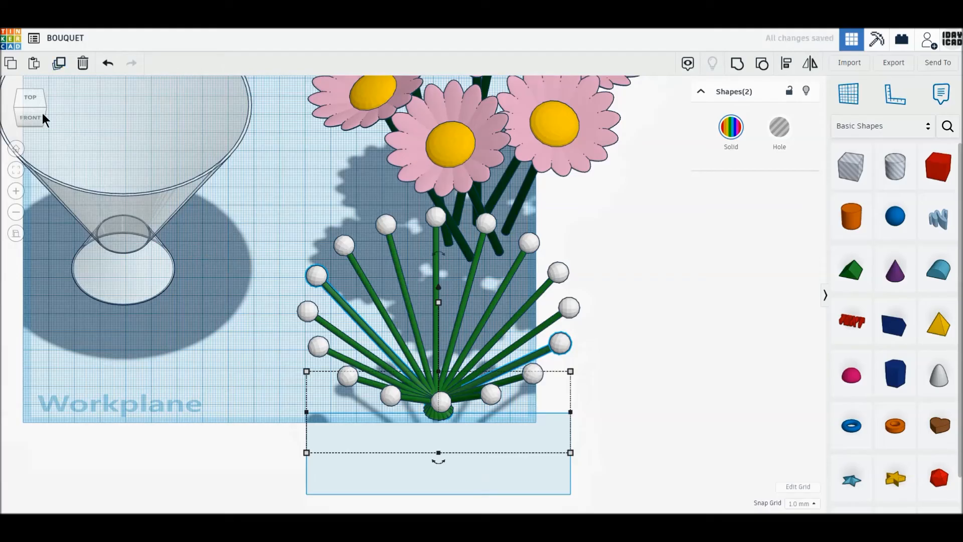
- Select every second filler flower in the ring and raise these eight slightly above the others
{"action": "left_click", "coordinate": [25, 91]}
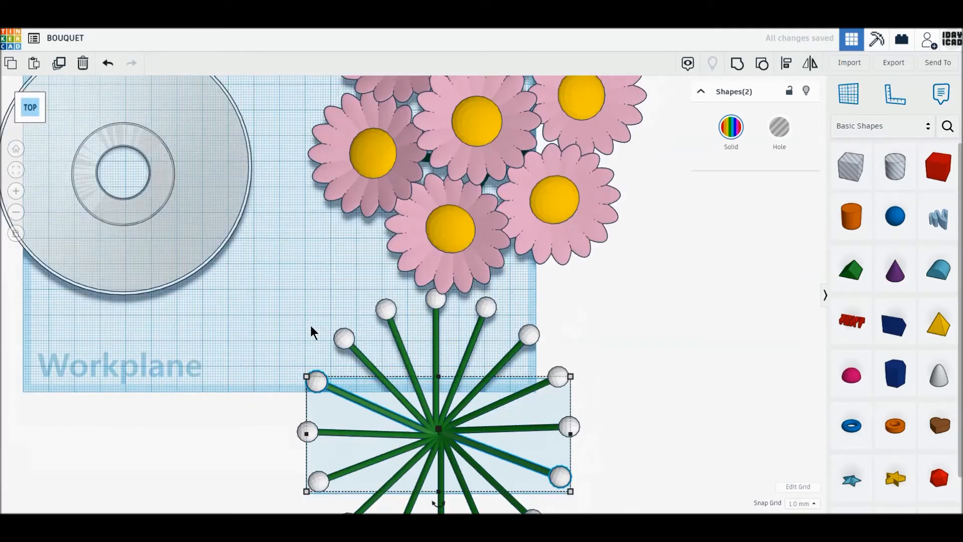
{"action": "left_click", "coordinate": [269, 370]}
{"action": "middle_click_drag", "start_coordinate": [442, 371], "coordinate": [444, 295]}
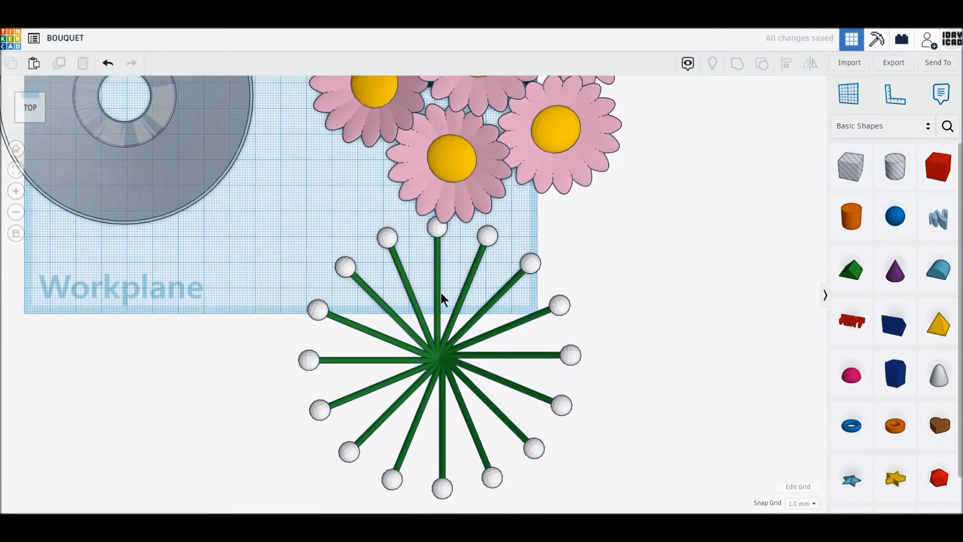
{"action": "left_click", "coordinate": [438, 293]}
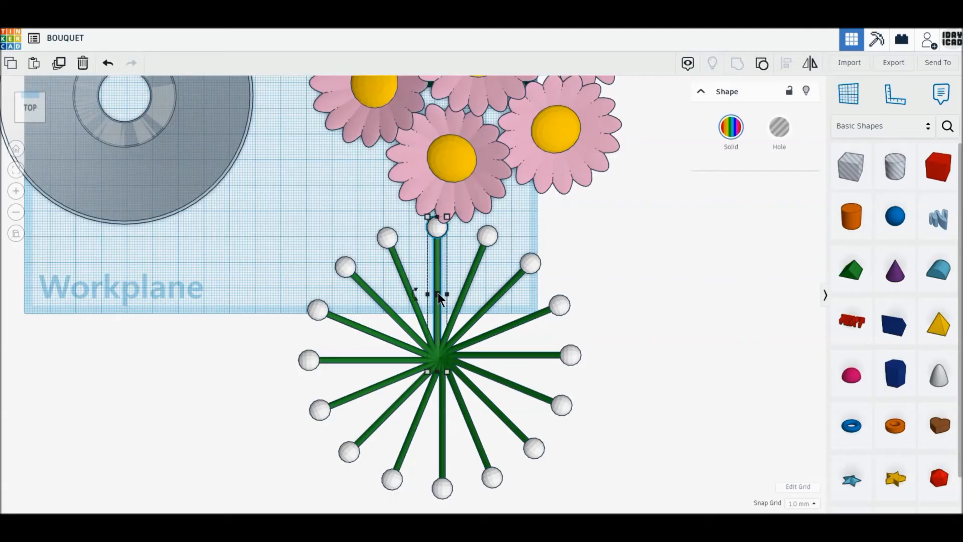
{"action": "left_click", "coordinate": [396, 318], "text": "shift"}
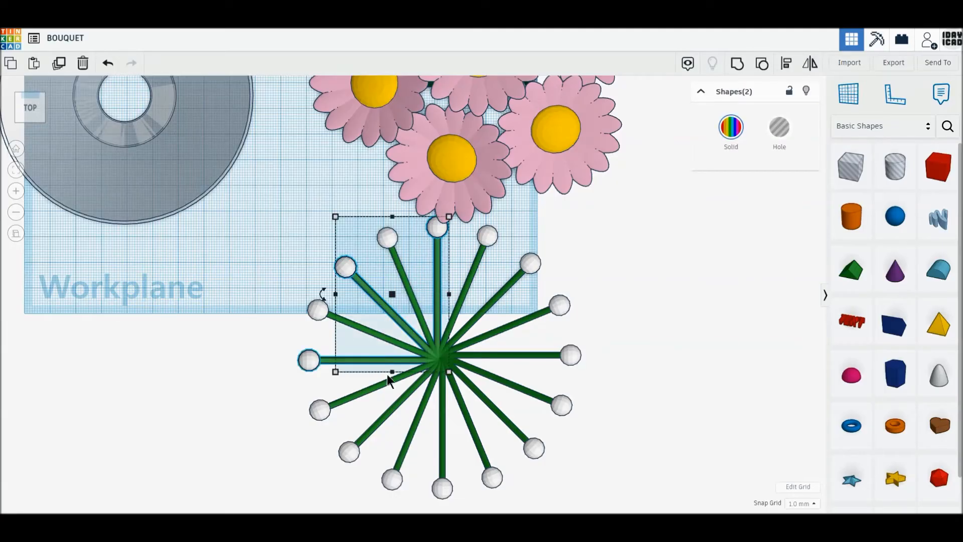
{"action": "left_click", "coordinate": [379, 360], "text": "shift"}
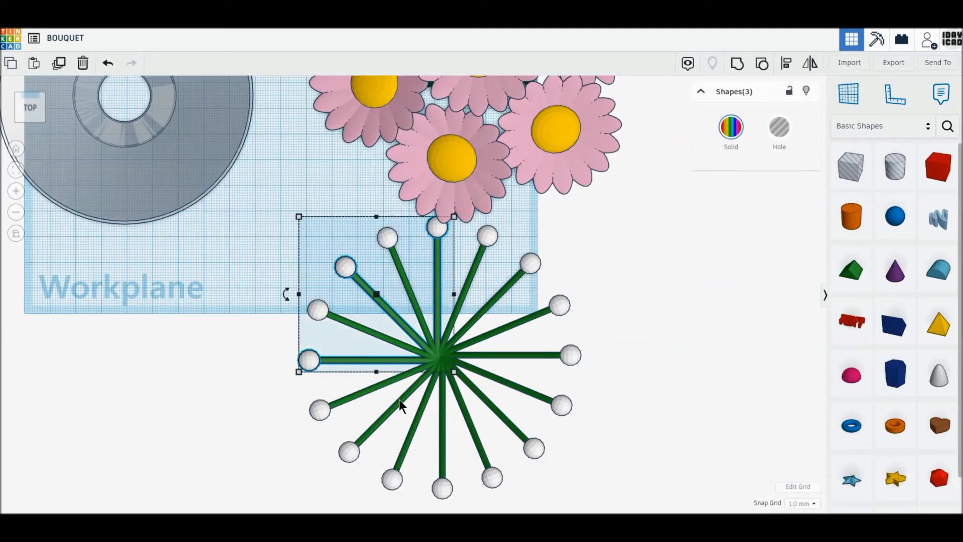
{"action": "left_click", "coordinate": [443, 412], "text": "shift"}
{"action": "left_click", "coordinate": [570, 355], "text": "shift"}
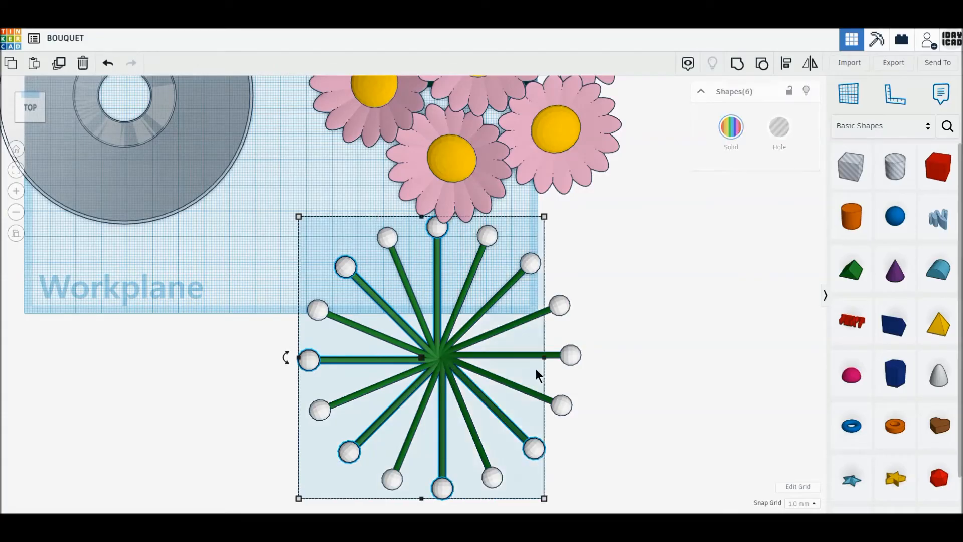
{"action": "left_click", "coordinate": [530, 267], "text": "shift"}
{"action": "left_click", "coordinate": [437, 264], "text": "shift"}
{"action": "left_click", "coordinate": [26, 119]}
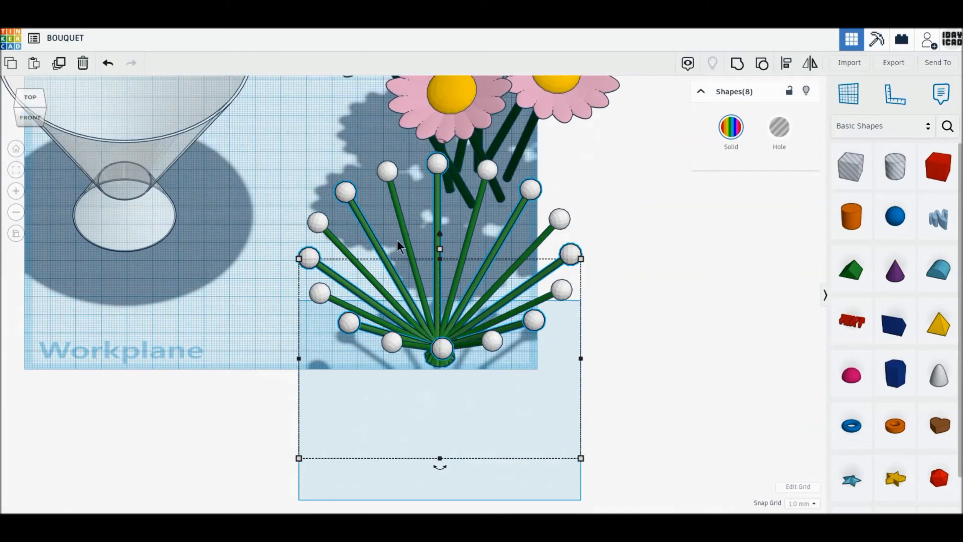
{"action": "left_click_drag", "start_coordinate": [439, 235], "coordinate": [441, 223]}
- Select all 16 filler flowers and move them under the daisies so the ring surrounds the daisy stems
{"action": "left_click", "coordinate": [31, 96]}
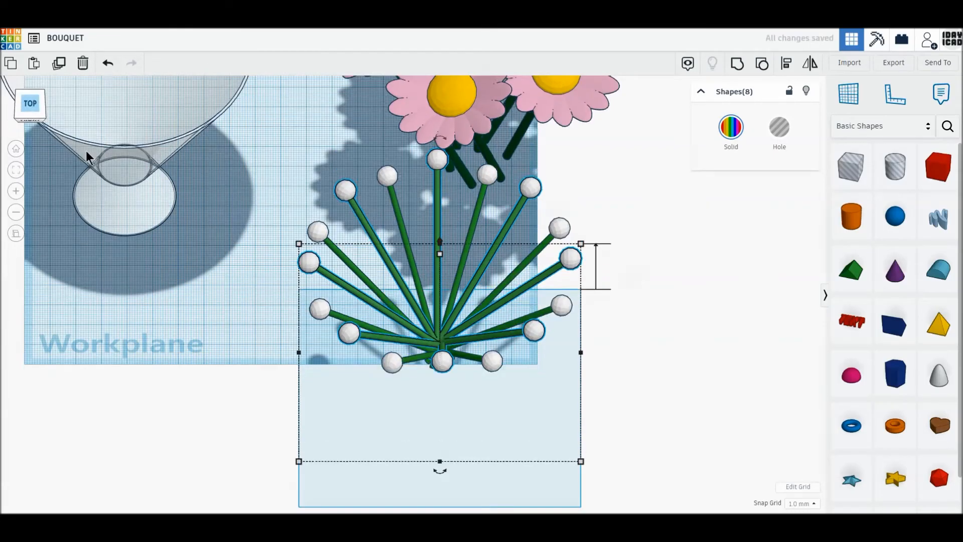
{"action": "left_click_drag", "start_coordinate": [270, 264], "coordinate": [593, 407]}
{"action": "left_click", "coordinate": [29, 125]}
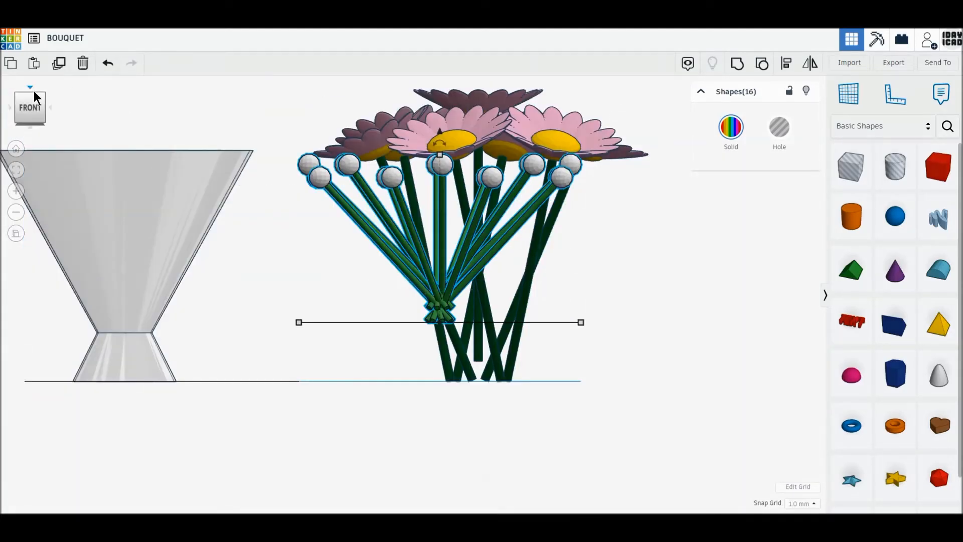
{"action": "left_click", "coordinate": [28, 93]}
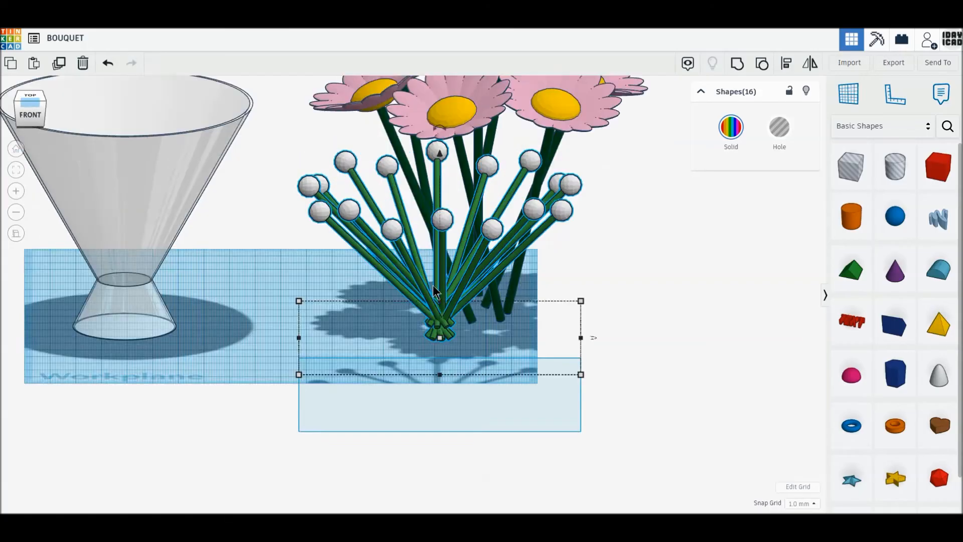
{"action": "left_click_drag", "start_coordinate": [477, 215], "coordinate": [503, 134]}
{"action": "middle_click_drag", "start_coordinate": [501, 252], "coordinate": [501, 416]}
{"action": "left_click", "coordinate": [30, 97]}
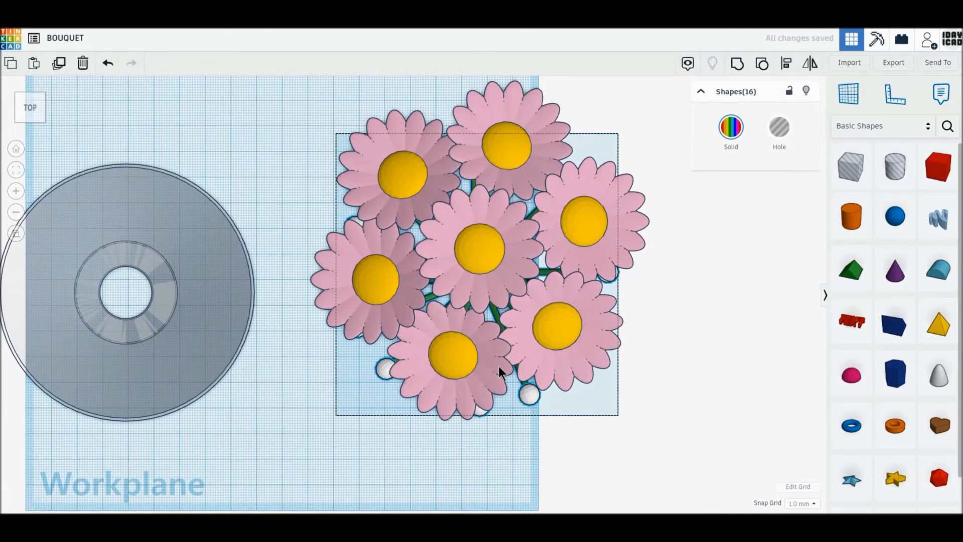
{"action": "left_click_drag", "start_coordinate": [530, 411], "coordinate": [531, 393]}
- Move all daisies and filler flowers together into the vase, center them and lift their stems off its base
{"action": "left_click_drag", "start_coordinate": [306, 124], "coordinate": [674, 441]}
{"action": "left_click_drag", "start_coordinate": [578, 342], "coordinate": [228, 378]}
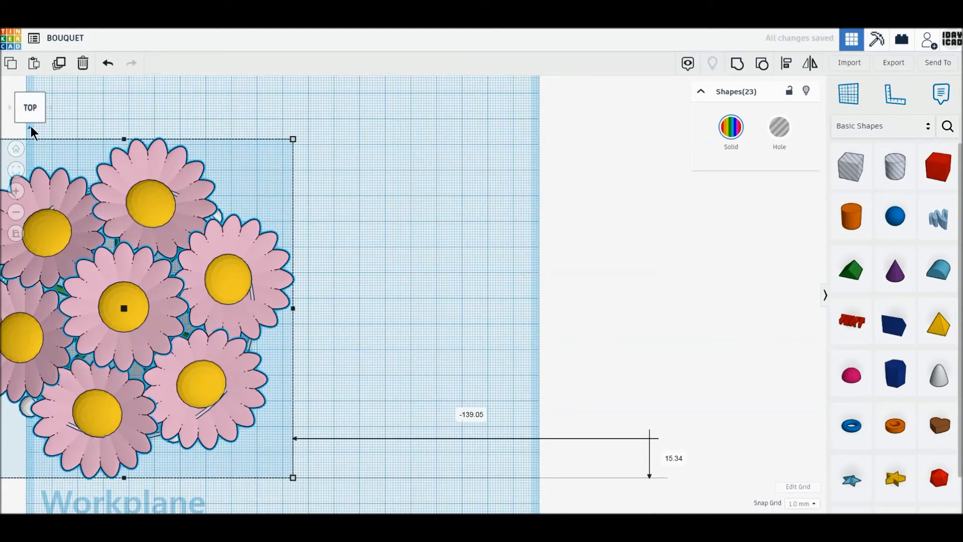
{"action": "left_click", "coordinate": [30, 127]}
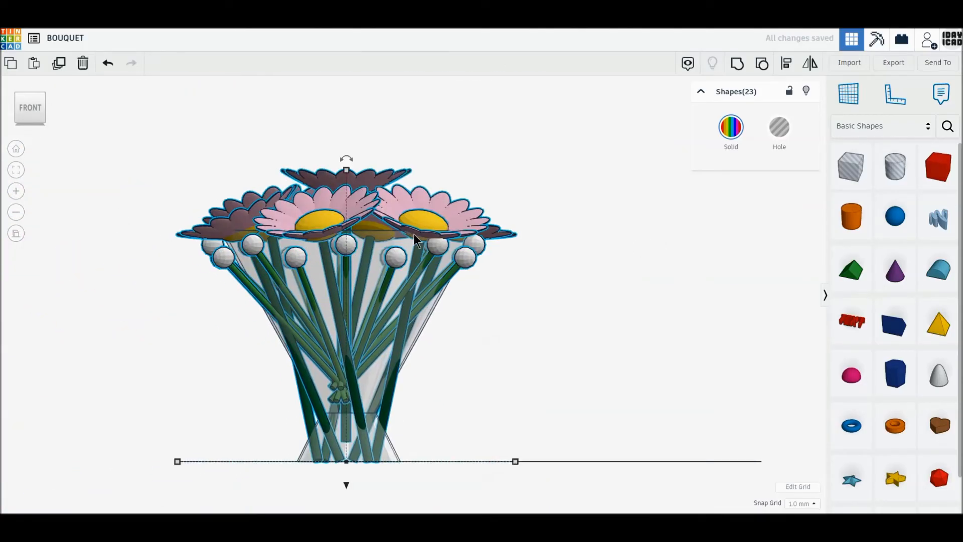
{"action": "mouse_move", "coordinate": [417, 218]}
{"action": "left_mouse_down"}
{"action": "mouse_move", "coordinate": [425, 217]}
{"action": "mouse_move", "coordinate": [418, 218]}
{"action": "left_mouse_up"}
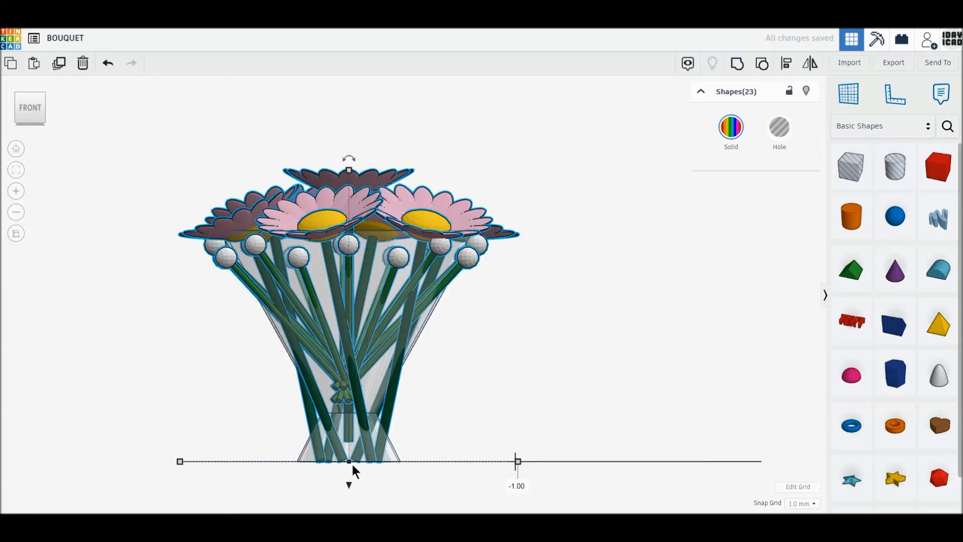
{"action": "left_click_drag", "start_coordinate": [347, 483], "coordinate": [347, 471]}
- Widen the vase from two opposite corners in top view to about 131 by 124 mm, enclosing the daisies
{"action": "left_click", "coordinate": [409, 342]}
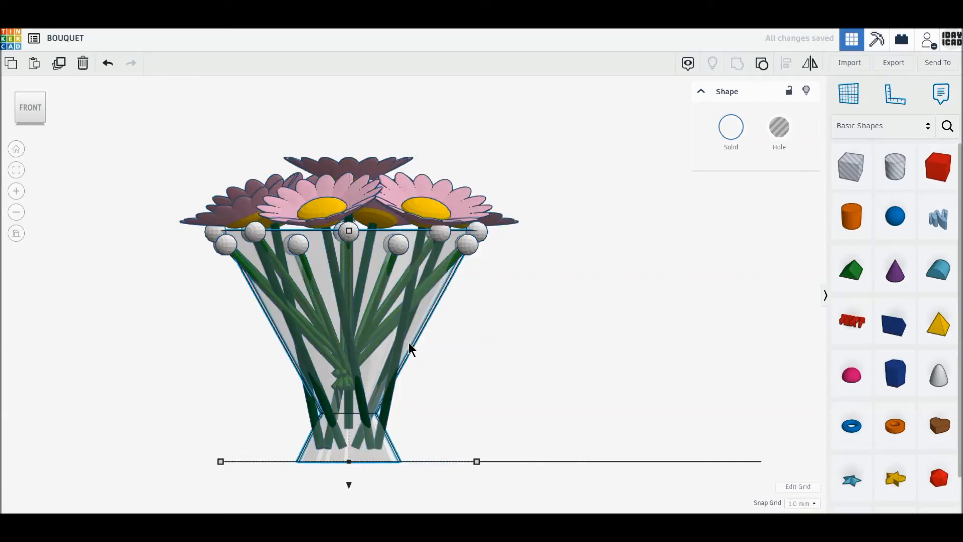
{"action": "left_click", "coordinate": [30, 95]}
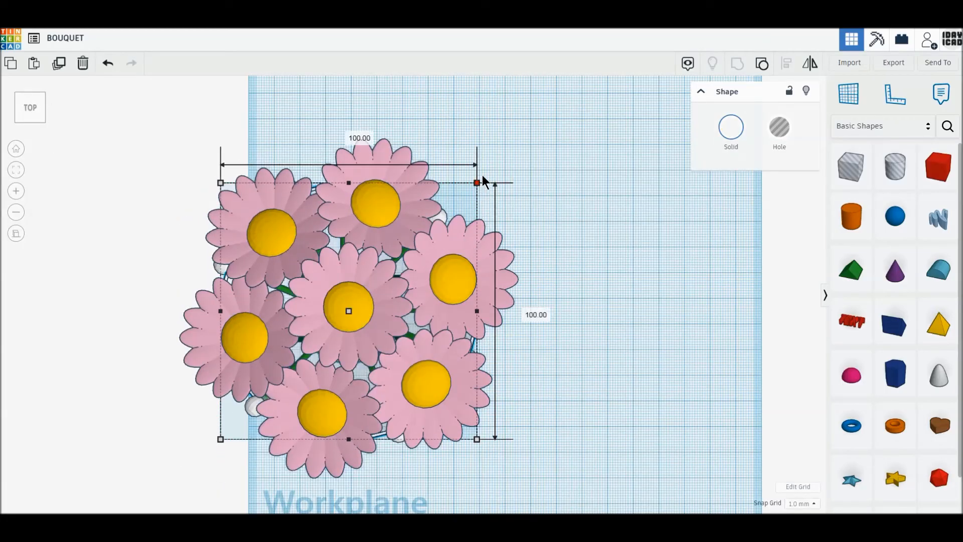
{"action": "left_click_drag", "start_coordinate": [477, 183], "coordinate": [514, 150]}
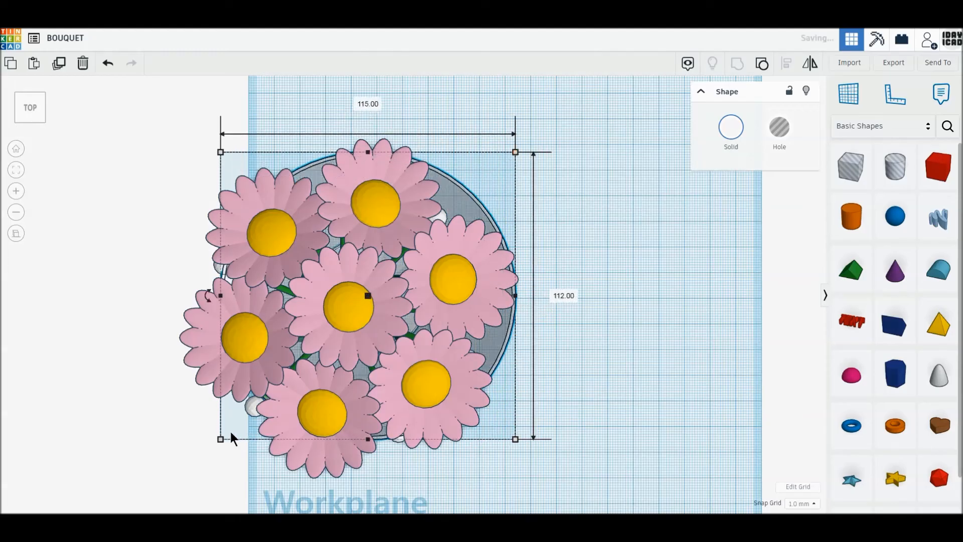
{"action": "left_click_drag", "start_coordinate": [221, 438], "coordinate": [179, 470]}
{"action": "middle_click_drag", "start_coordinate": [497, 464], "coordinate": [515, 407]}
{"action": "left_click", "coordinate": [534, 412]}
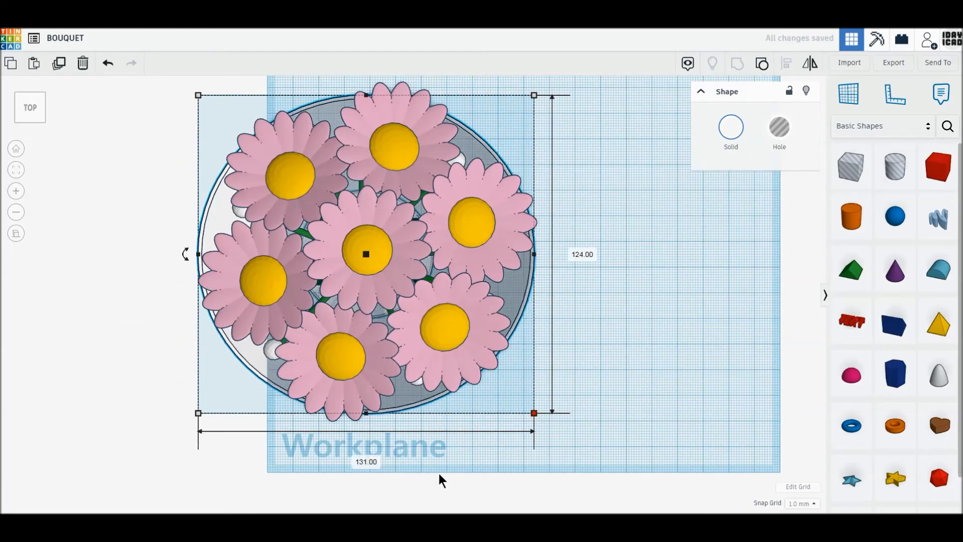
- Set the vase's length and width to 130 mm each and recenter it around the flowers
{"action": "left_click", "coordinate": [590, 251]}
{"action": "type", "text": "130"}
{"action": "key", "text": "Return"}
{"action": "left_click", "coordinate": [367, 476]}
{"action": "type", "text": "130"}
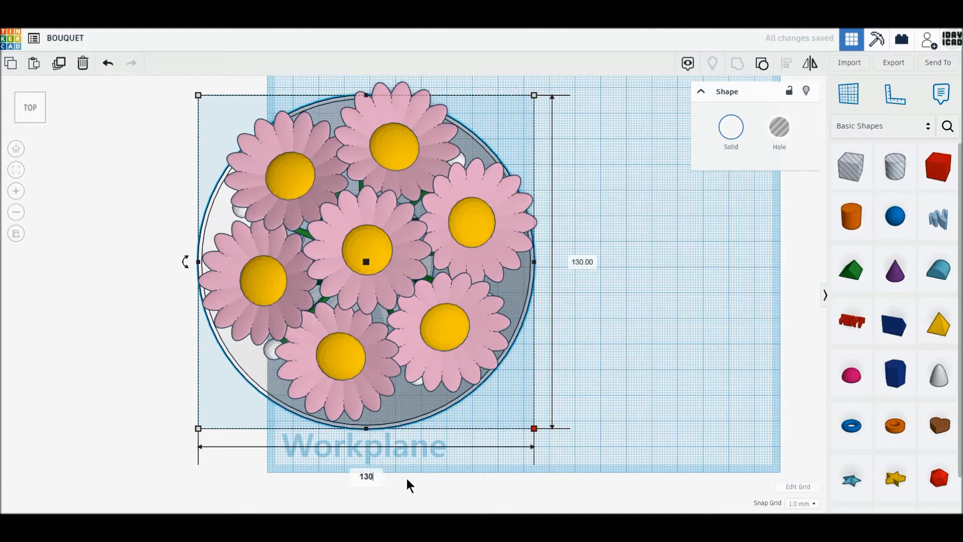
{"action": "key", "text": "Return"}
{"action": "left_click_drag", "start_coordinate": [413, 400], "coordinate": [415, 394]}
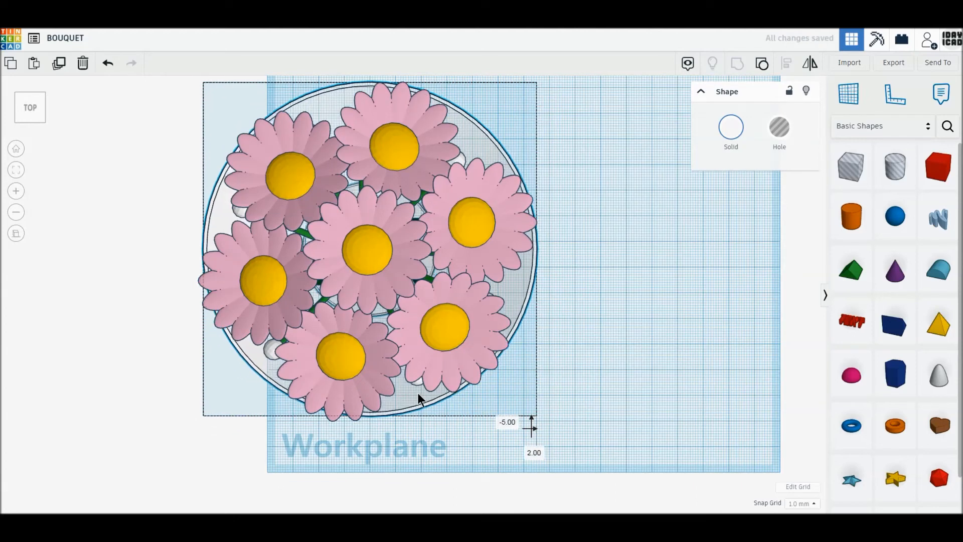
{"action": "left_click", "coordinate": [29, 126]}
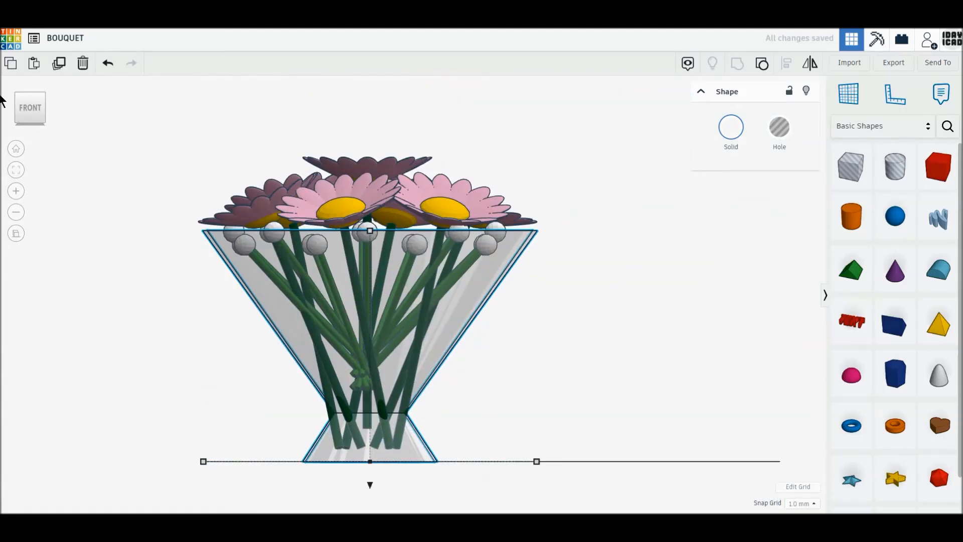
- Enlarge the vase to 150 mm in both length and width and center it around the bouquet
{"action": "left_click", "coordinate": [31, 95]}
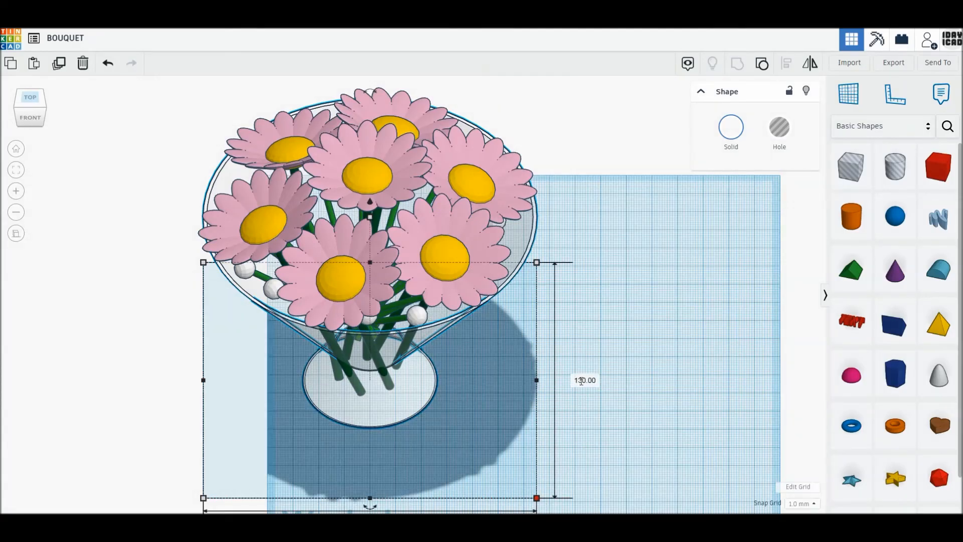
{"action": "left_click", "coordinate": [585, 380]}
{"action": "type", "text": "150"}
{"action": "key", "text": "Return"}
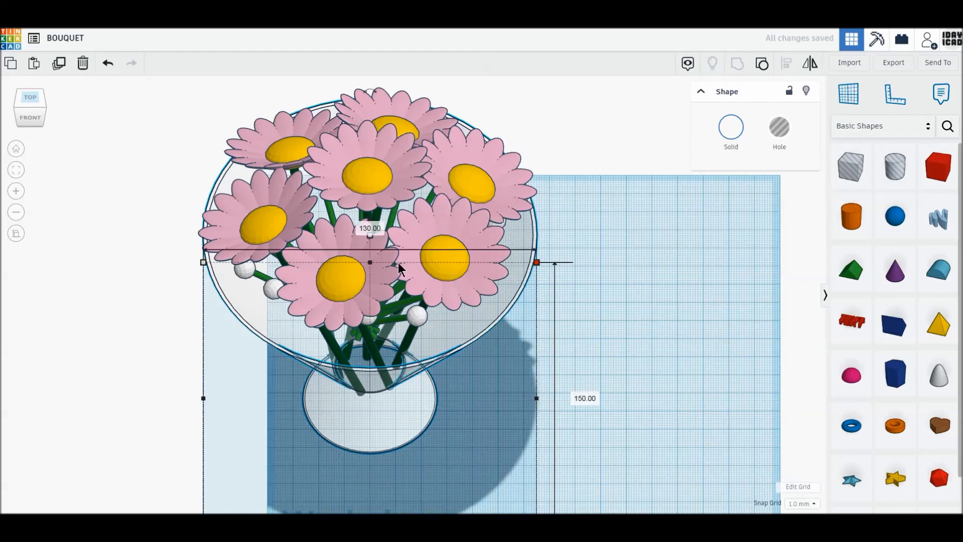
{"action": "type", "text": "150"}
{"action": "key", "text": "Return"}
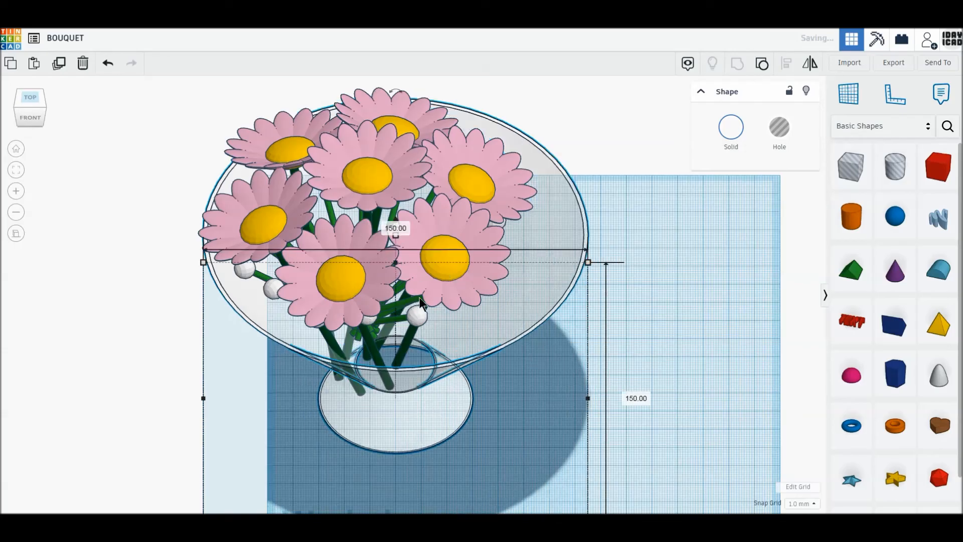
{"action": "left_click", "coordinate": [27, 98]}
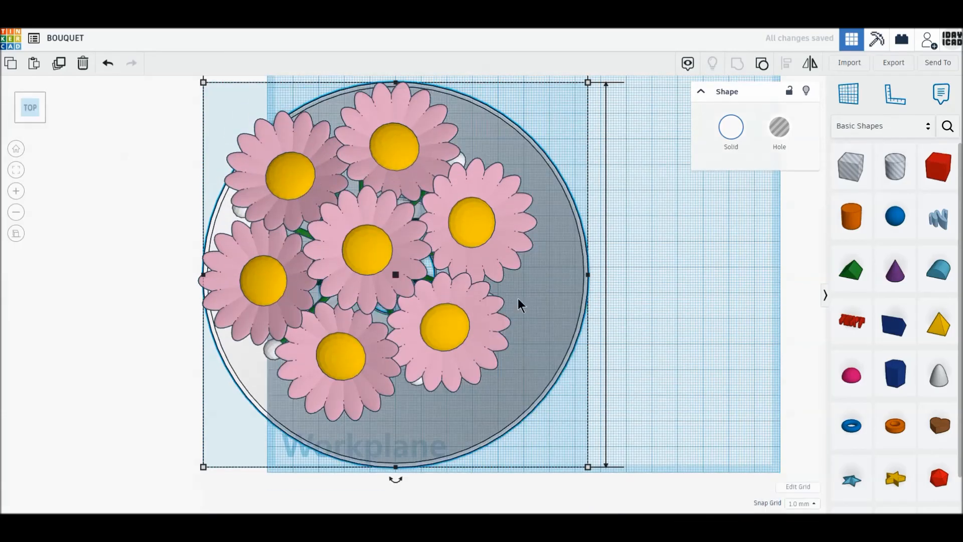
{"action": "mouse_move", "coordinate": [510, 290]}
{"action": "left_mouse_down"}
{"action": "mouse_move", "coordinate": [501, 277]}
{"action": "mouse_move", "coordinate": [511, 278]}
{"action": "left_mouse_up"}
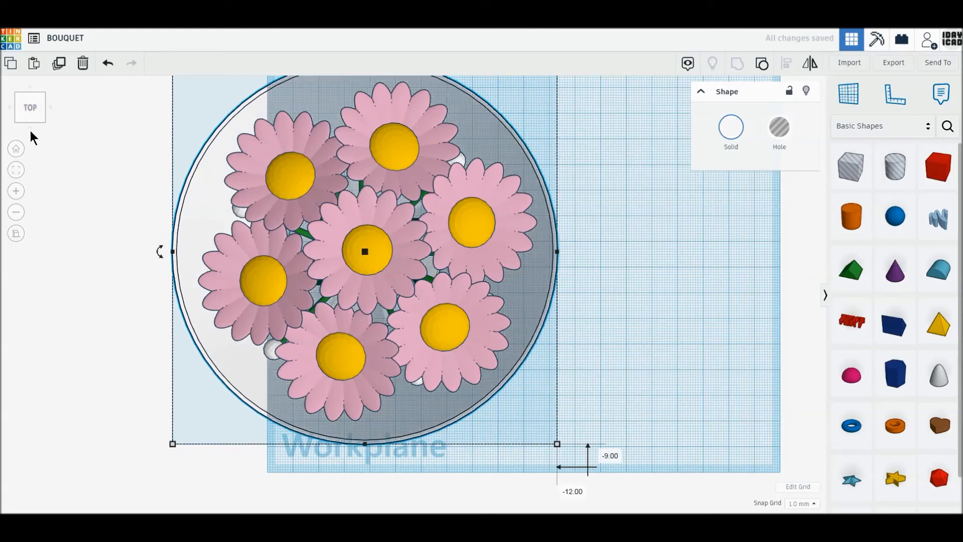
- Lower the vase 6 mm and stretch its rim upward to a vase height of 99 mm
{"action": "left_click", "coordinate": [29, 127]}
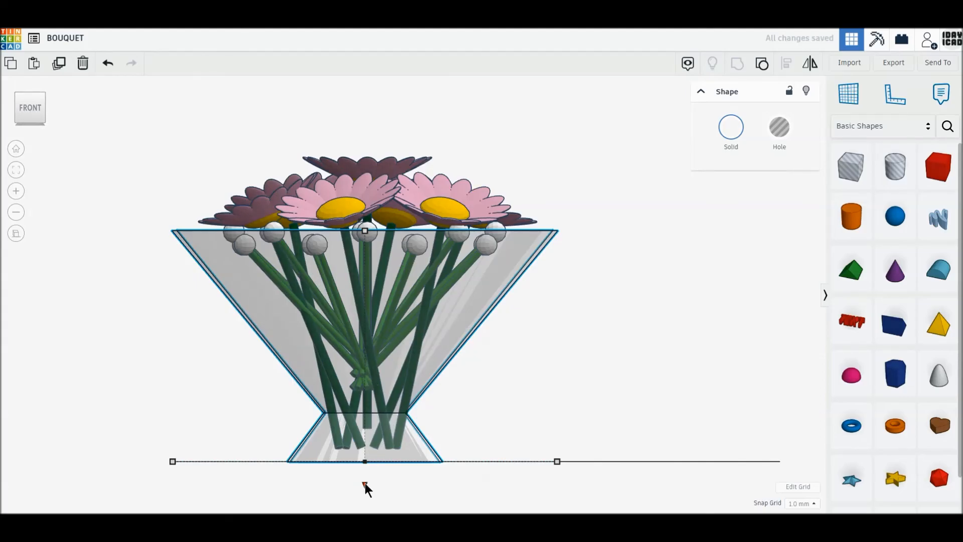
{"action": "left_click_drag", "start_coordinate": [365, 486], "coordinate": [364, 499]}
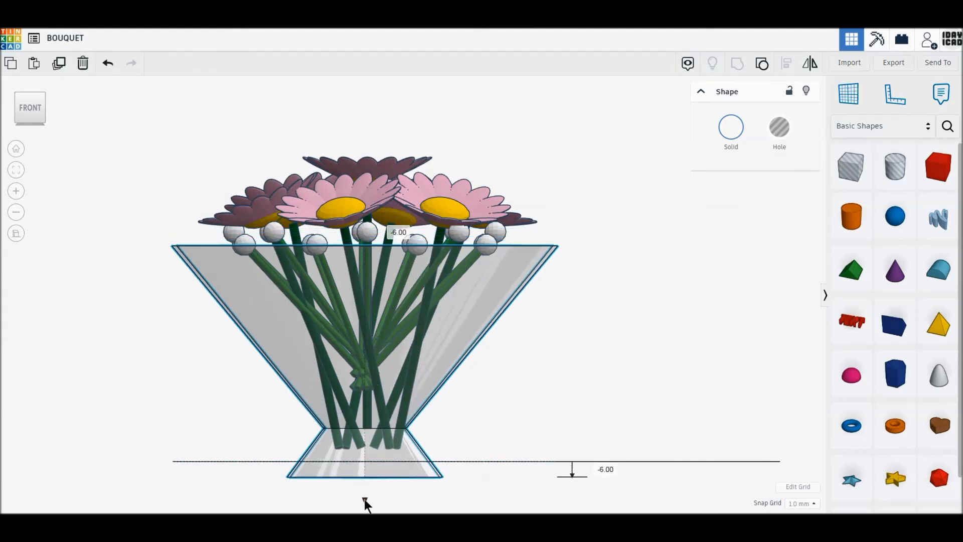
{"action": "left_click_drag", "start_coordinate": [403, 450], "coordinate": [405, 450]}
{"action": "left_click_drag", "start_coordinate": [368, 245], "coordinate": [370, 223]}
{"action": "left_click", "coordinate": [10, 107]}
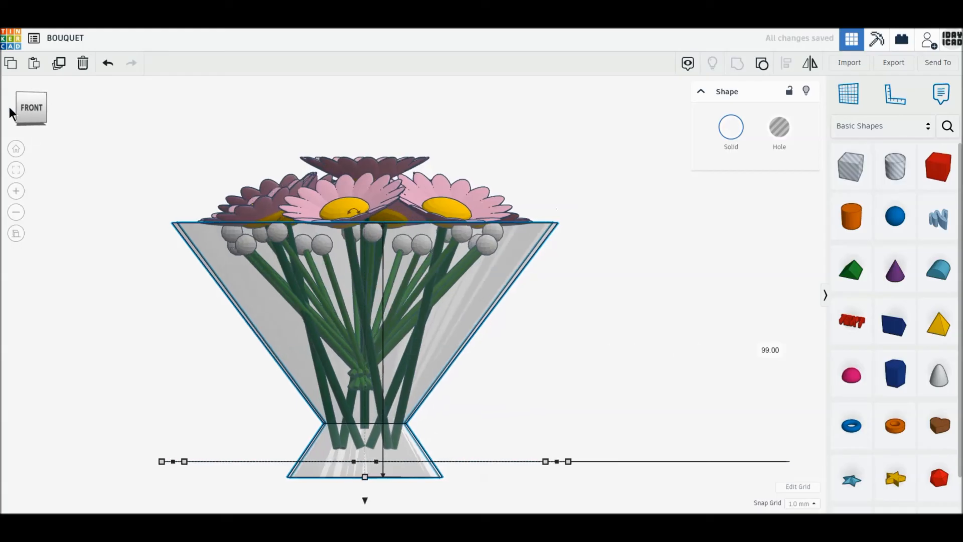
- Select the vase and all flowers together and set their height above the workplane to 0
{"action": "left_click", "coordinate": [16, 149]}
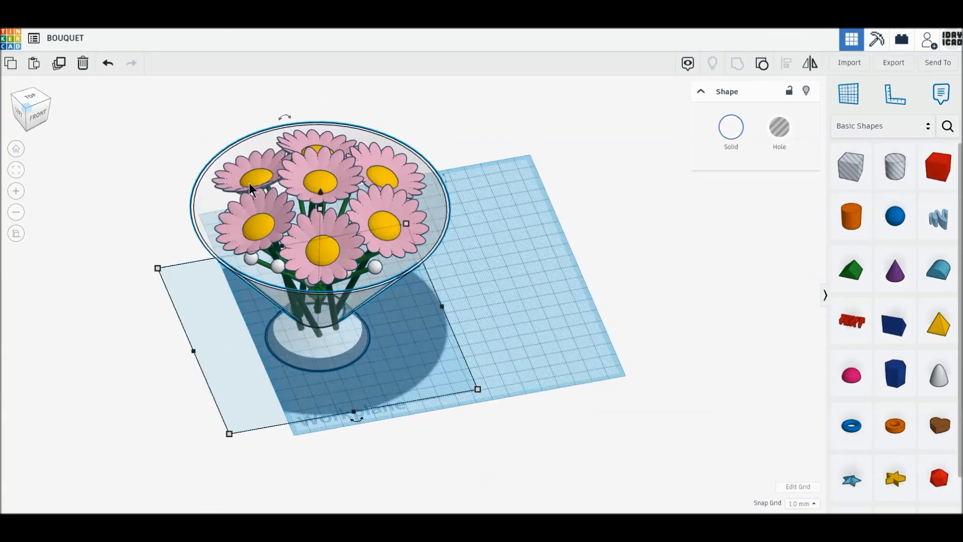
{"action": "key", "text": "ctrl+a"}
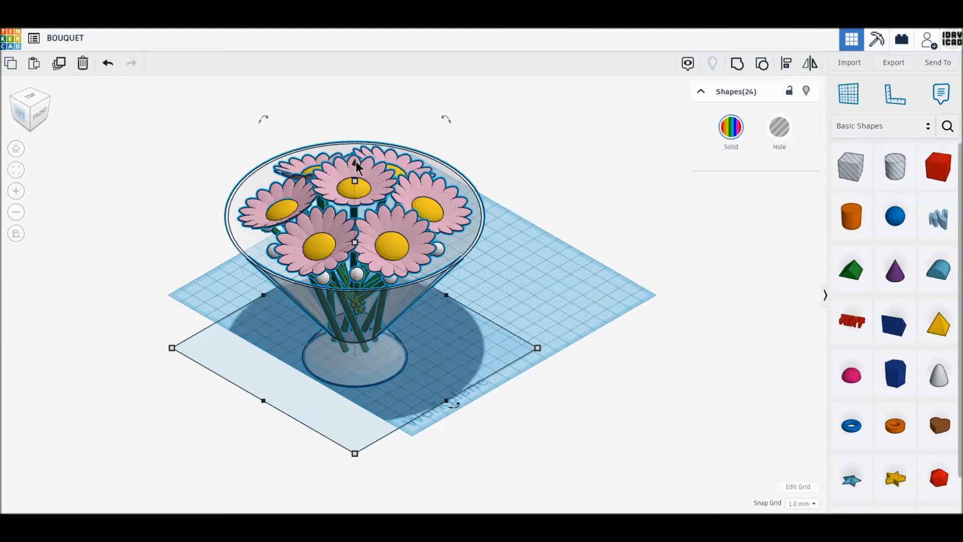
{"action": "left_click_drag", "start_coordinate": [356, 163], "coordinate": [356, 155]}
{"action": "left_click", "coordinate": [596, 353]}
{"action": "type", "text": "0"}
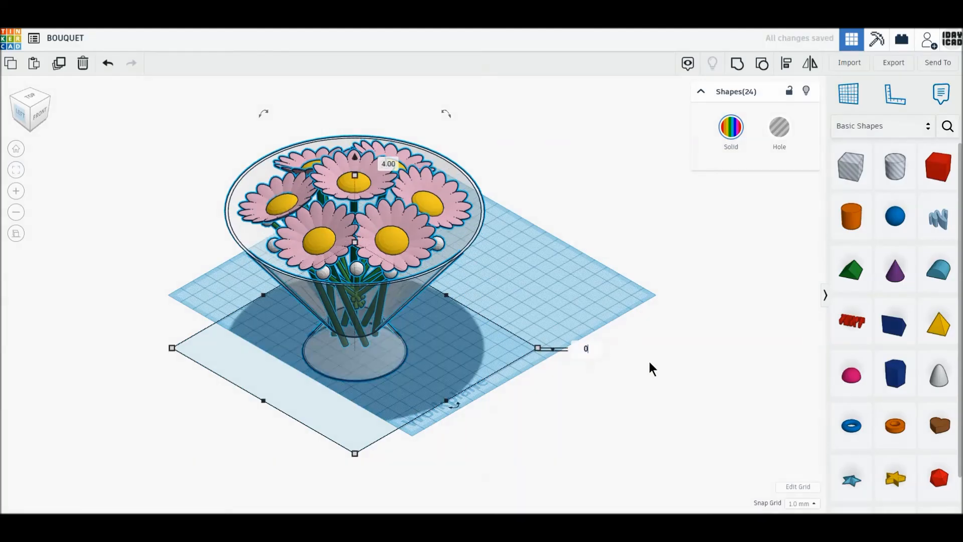
{"action": "key", "text": "Return"}
- Tilt the whole bouquet with its vase forward and raise it to height 0 on the workplane
{"action": "left_click_drag", "start_coordinate": [446, 111], "coordinate": [468, 134]}
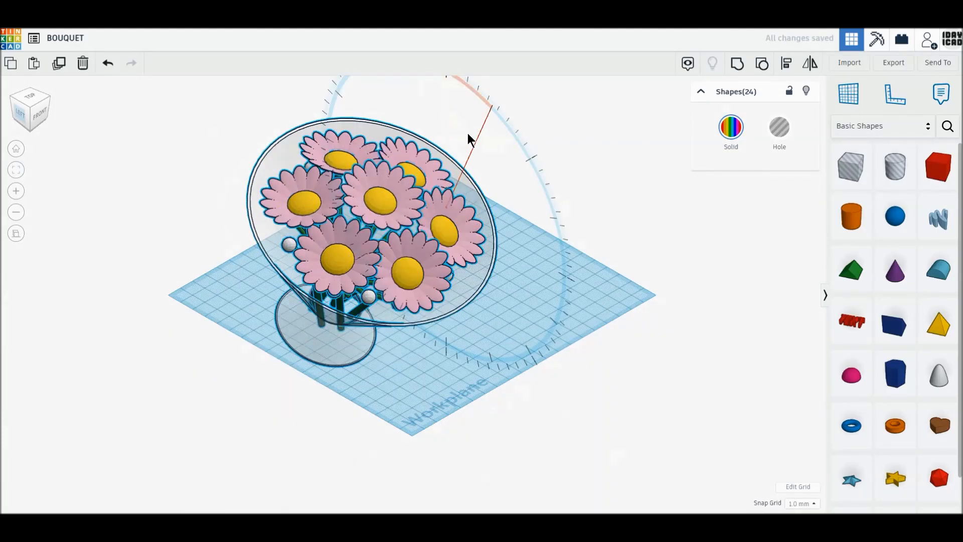
{"action": "left_click_drag", "start_coordinate": [372, 157], "coordinate": [374, 148]}
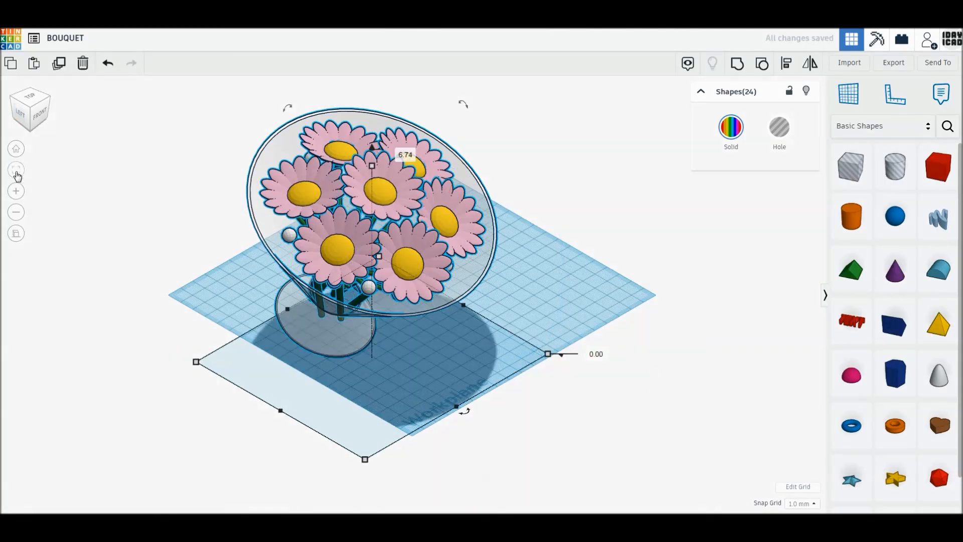
- Switch to perspective view, move the whole bouquet 61 mm sideways and 21.67 mm forward, and deselect it
{"action": "left_click", "coordinate": [16, 233]}
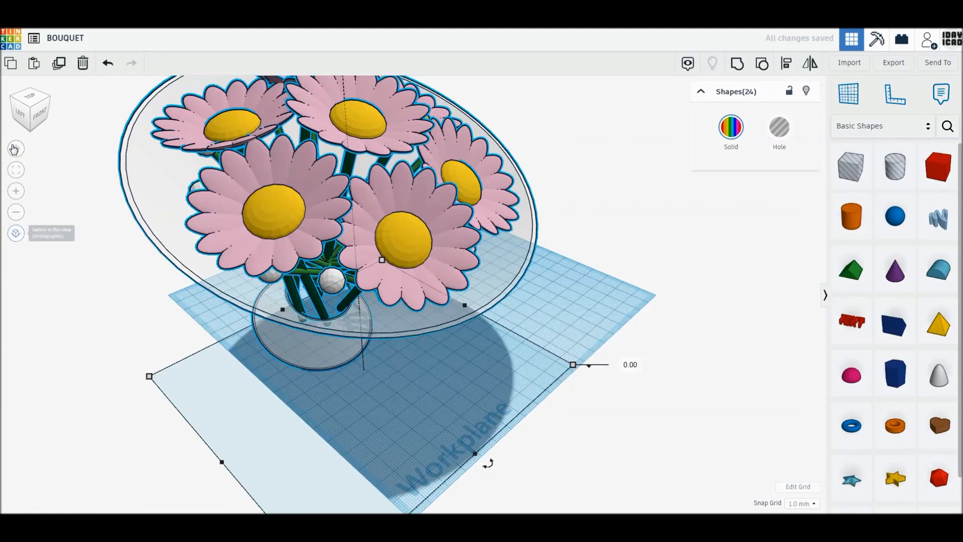
{"action": "scroll", "coordinate": [302, 226], "scroll_direction": "up", "scroll_amount": 3}
{"action": "left_click_drag", "start_coordinate": [443, 200], "coordinate": [627, 241]}
{"action": "scroll", "coordinate": [460, 348], "scroll_direction": "down", "scroll_amount": 3}
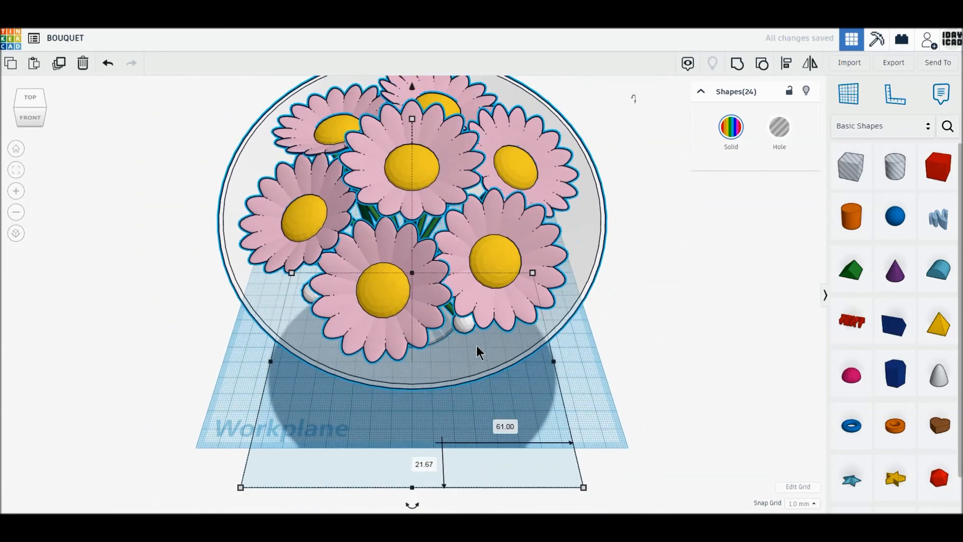
{"action": "left_click", "coordinate": [599, 306]}
{"action": "middle_click_drag", "start_coordinate": [599, 307], "coordinate": [600, 336]}
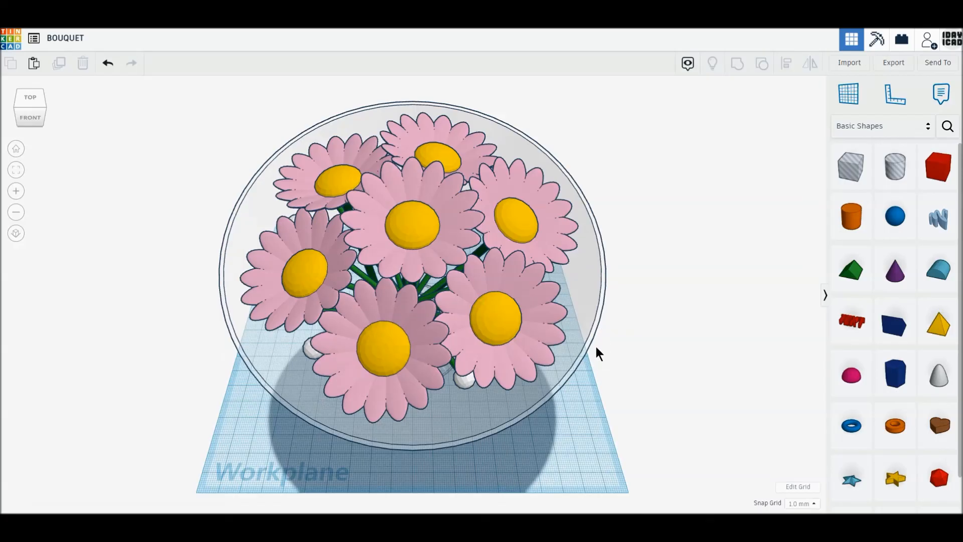